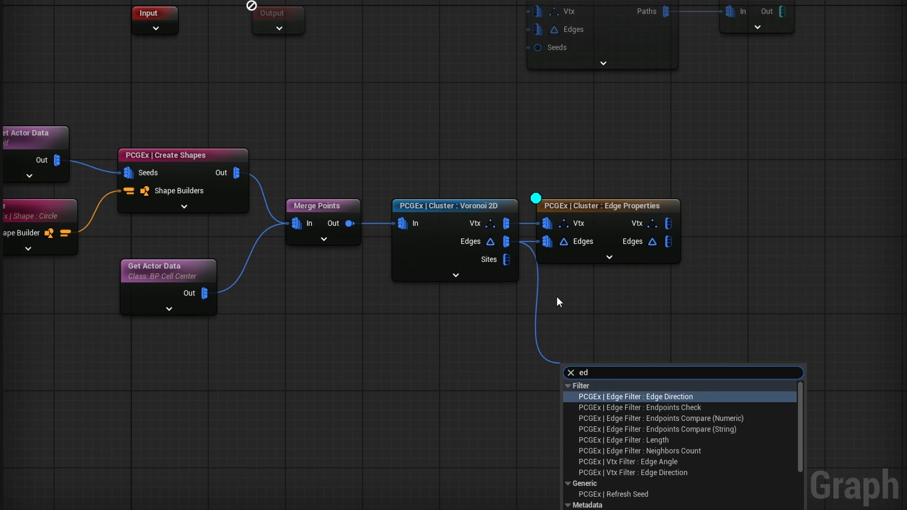
- Add a Debug node on the Voronoi 2D Edges output, with Absolute scale method and a point scale of 5
key("BackSpace")
key("BackSpace")
type("debug")
key("Return")
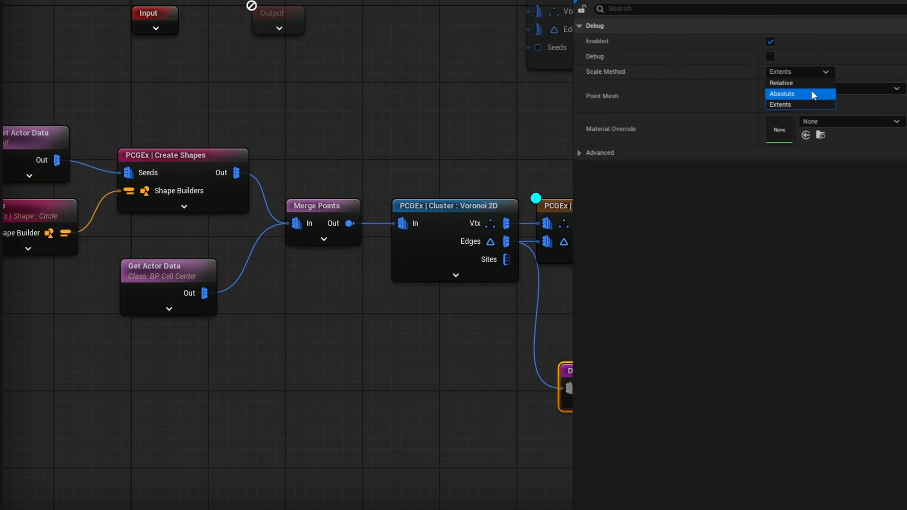
left_click(811, 91)
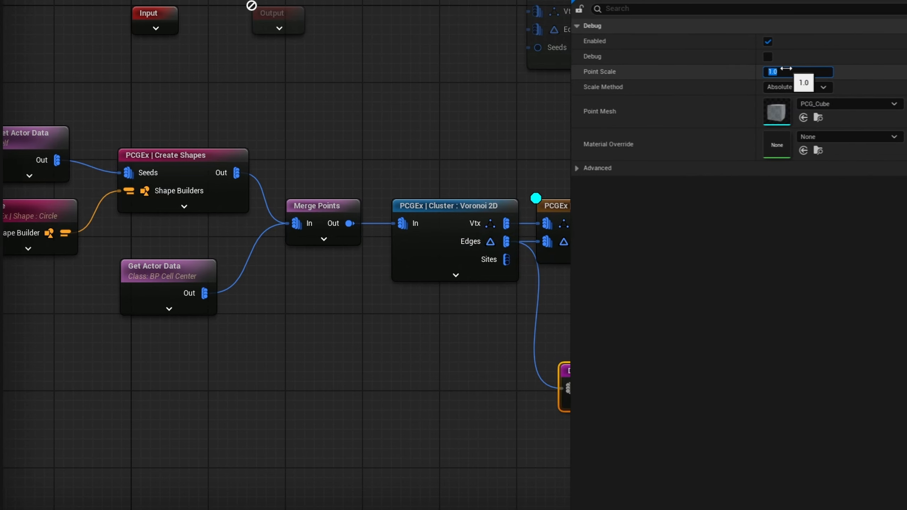
type("5")
key("Return")
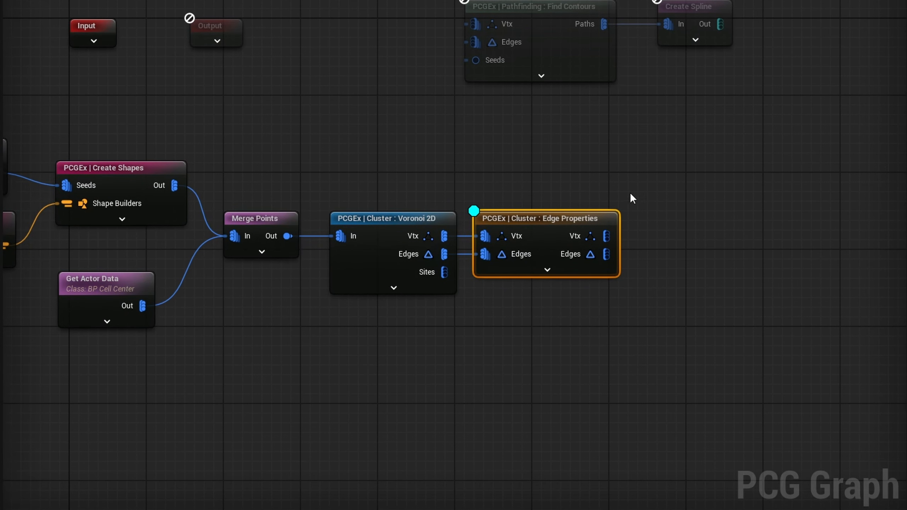
- Add a Transform Points node on the Vtx output of Edge Properties and feed it into a Static Mesh Spawner
right_click_drag(638, 301, 564, 311)
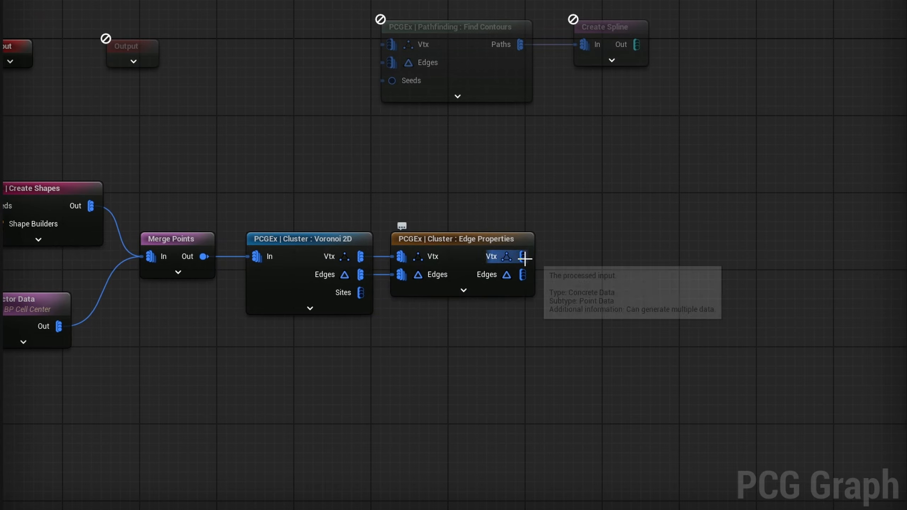
left_click_drag(522, 257, 568, 191)
type("transform poin")
key("Return")
left_click_drag(641, 209, 702, 207)
type("static me")
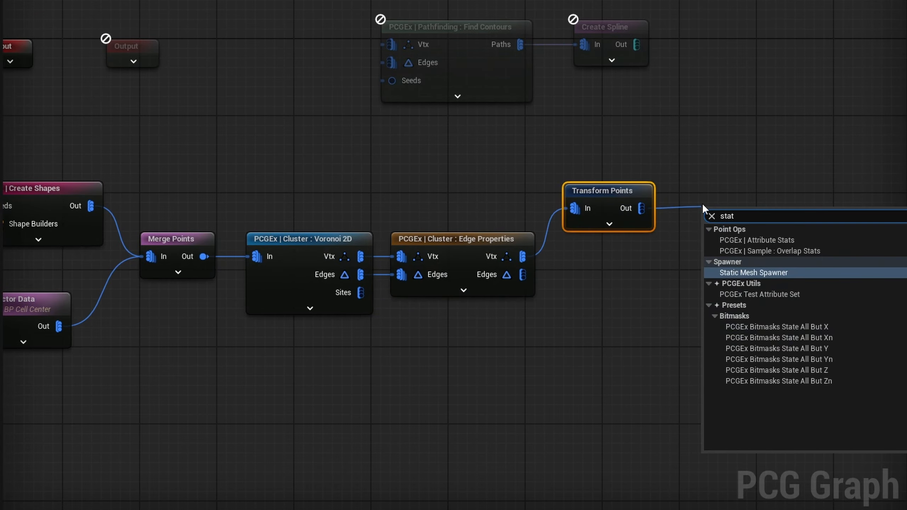
key("Return")
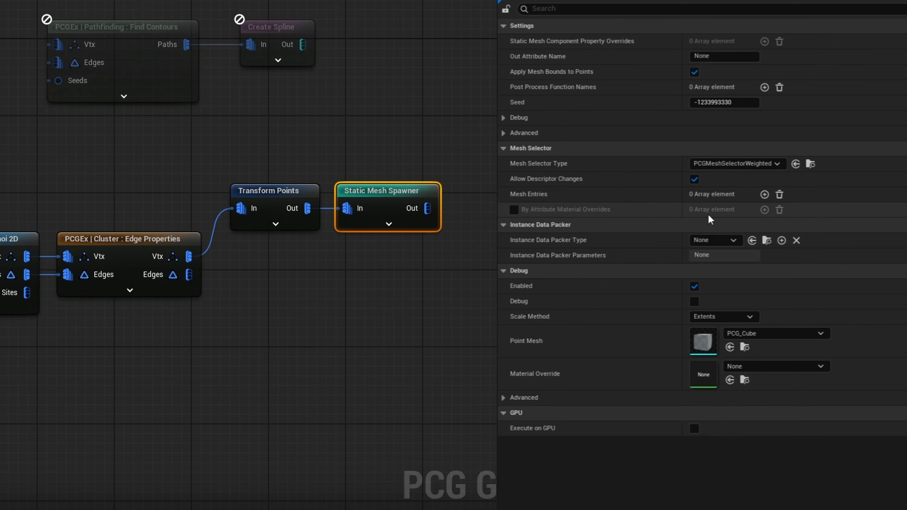
- Add a mesh entry to the Static Mesh Spawner and set its static mesh to Cylinder
left_click(764, 194)
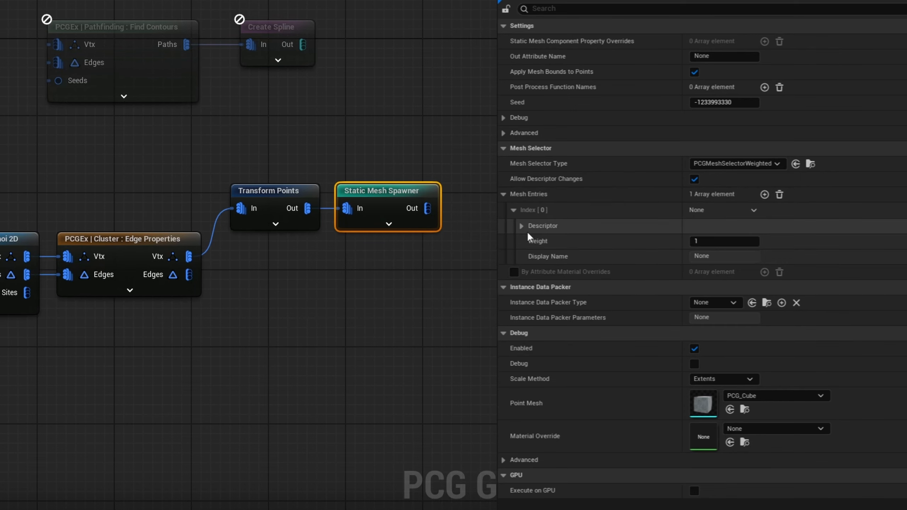
left_click(521, 225)
left_click(749, 272)
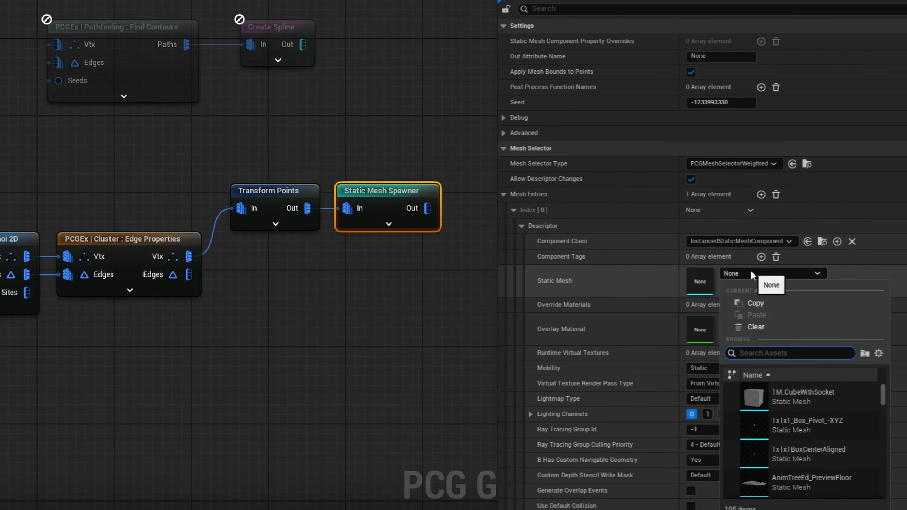
type("cyli")
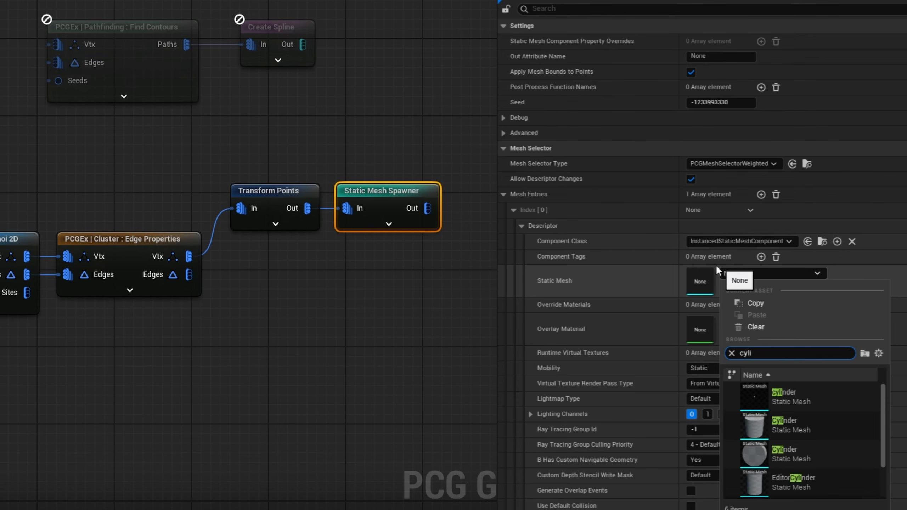
left_click(788, 425)
- Set Scale Min and Scale Max of the Transform Points node to 10 on all axes
left_click_drag(267, 142, 256, 243)
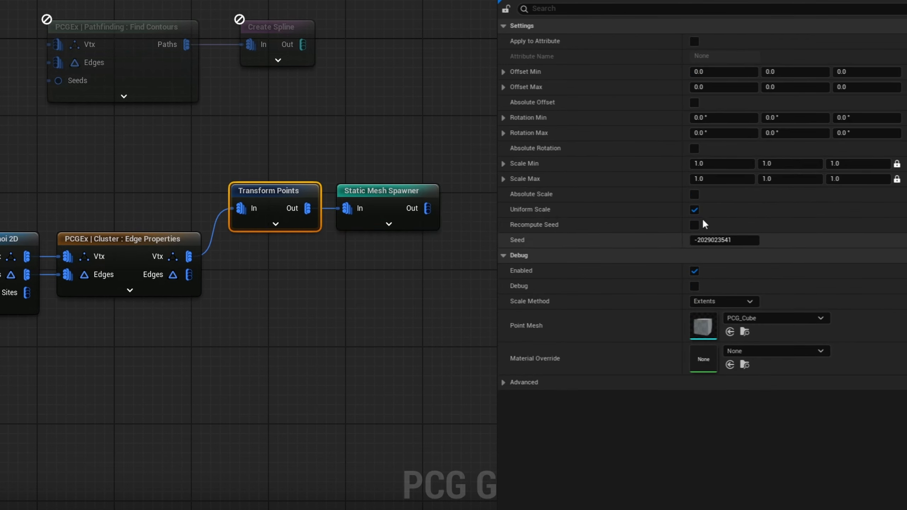
left_click(789, 163)
type("10")
key("Return")
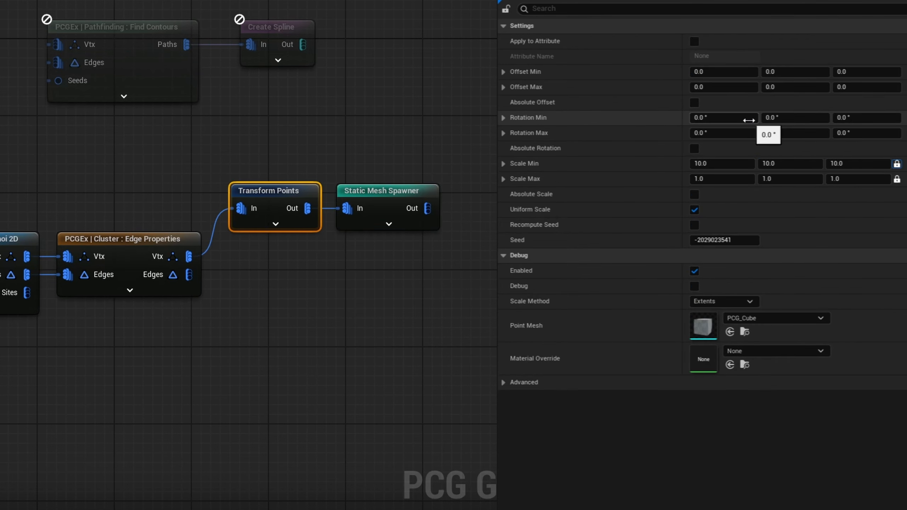
left_click(721, 179)
type("10")
key("Return")
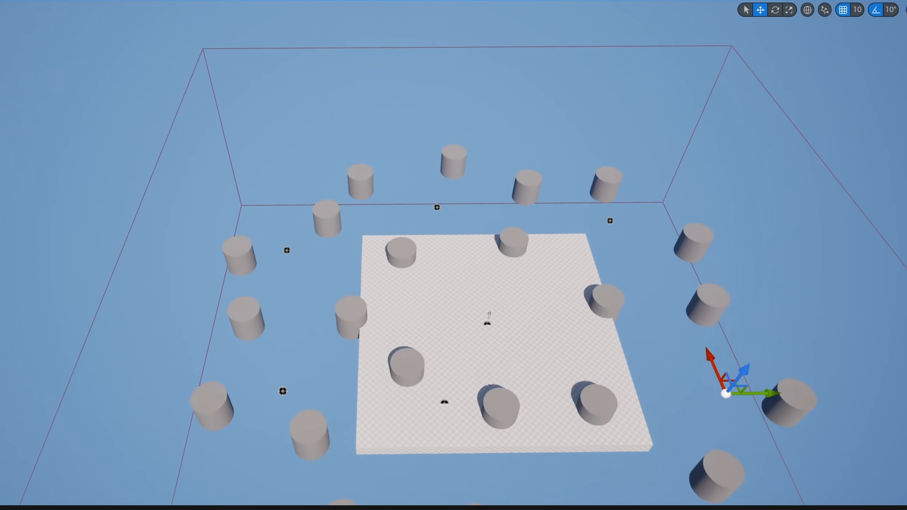
- Enable debug display on the Edge Properties node, and disconnect and reconnect its Vtx output to Transform Points
right_click_drag(454, 256, 521, 257)
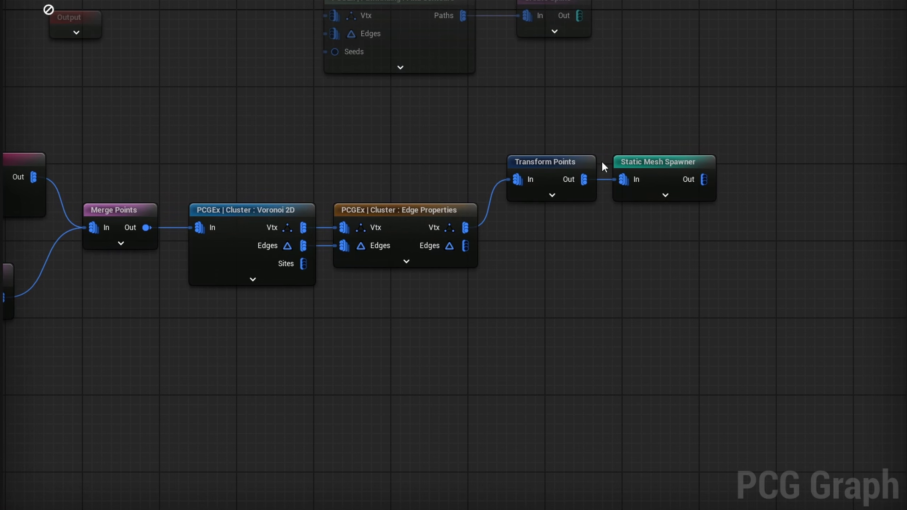
left_click_drag(431, 196, 395, 295)
key("d")
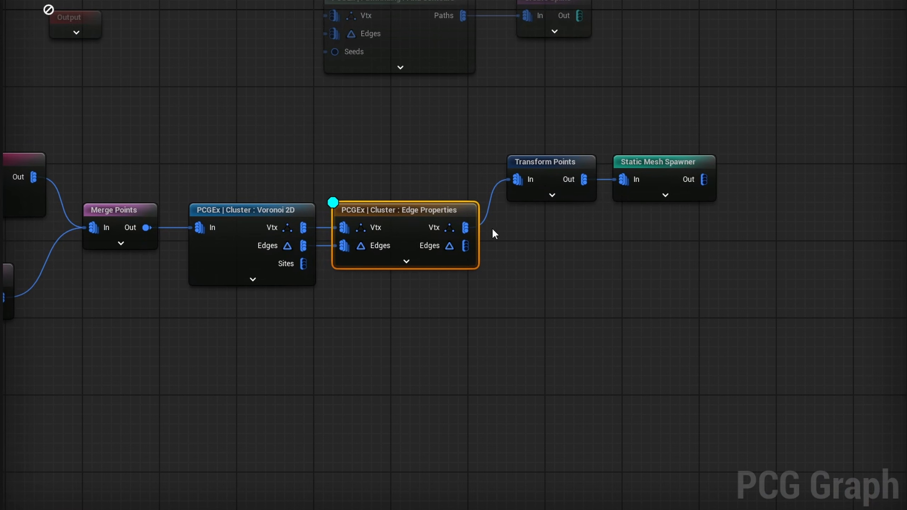
left_click(465, 227, "alt")
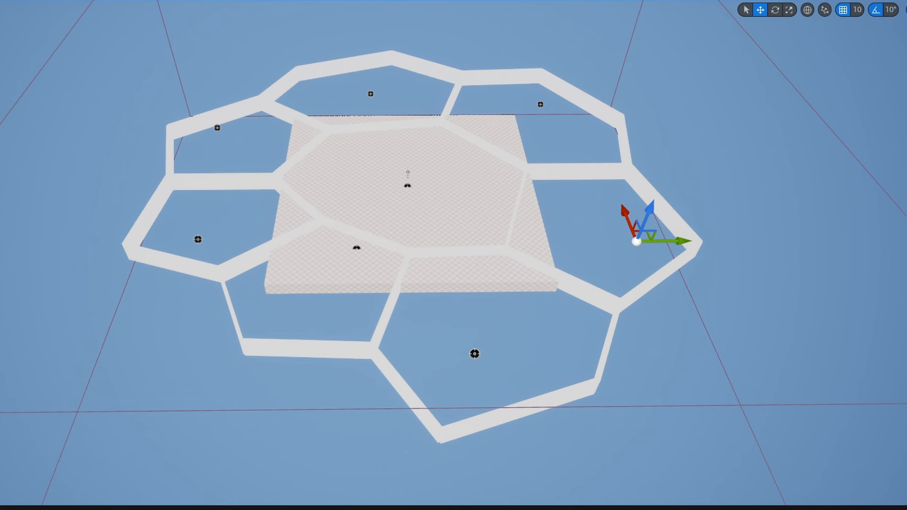
left_click_drag(465, 227, 519, 179)
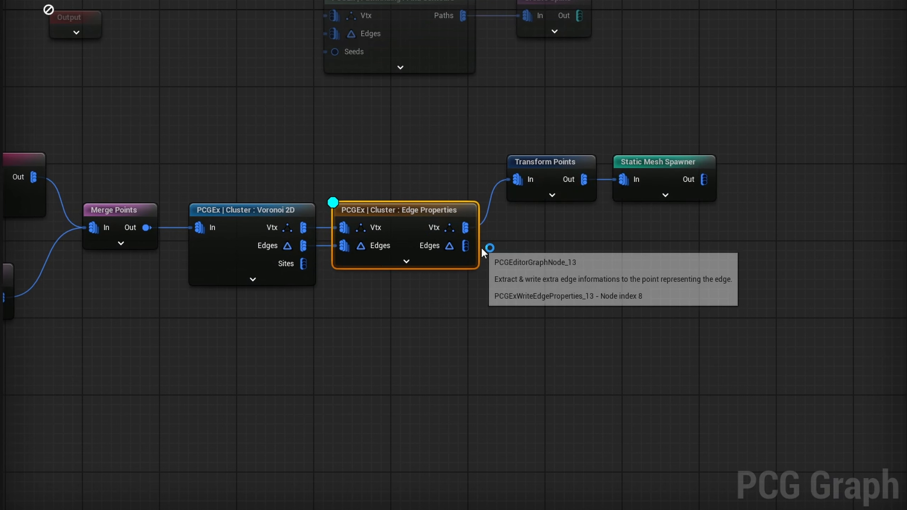
- Add a Debug node on the Edges output of Edge Properties and inspect the walls between the cylinders
left_click_drag(466, 246, 521, 278)
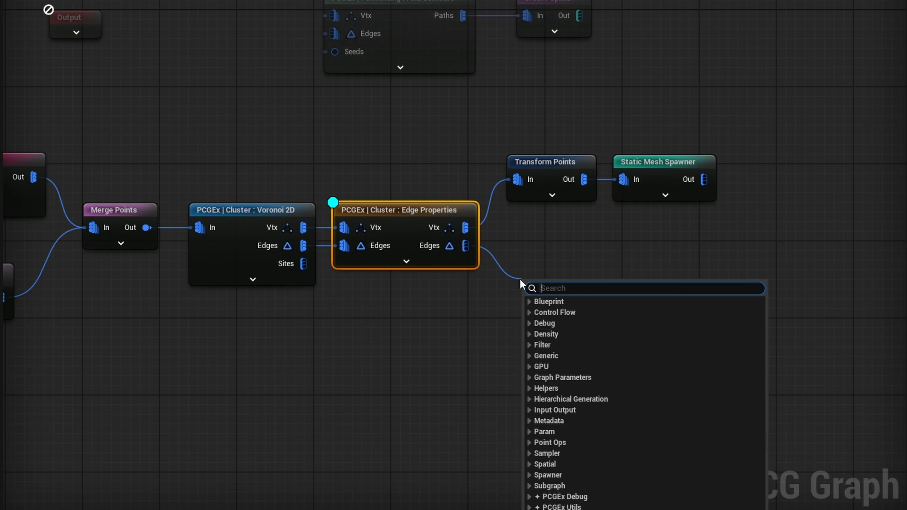
type("deb")
key("Return")
left_click_drag(383, 158, 356, 266)
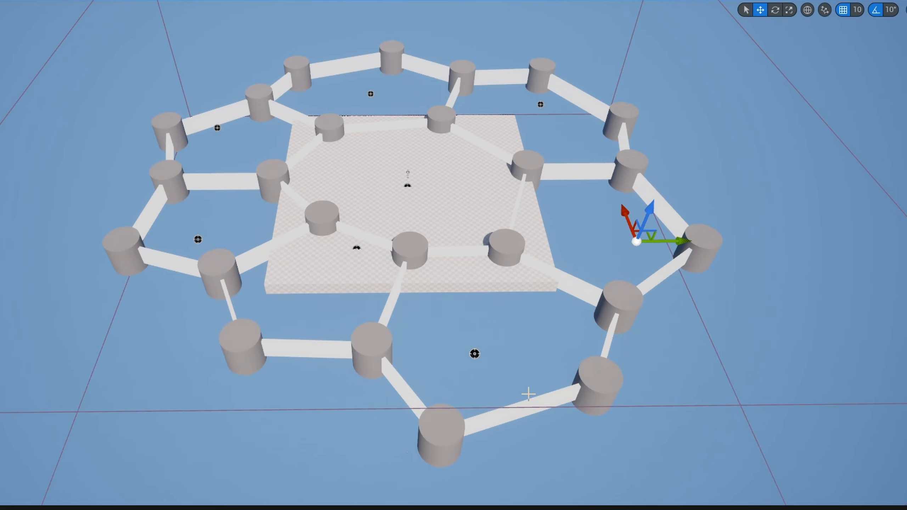
right_click_drag(391, 385, 391, 346)
right_click_drag(524, 257, 523, 268)
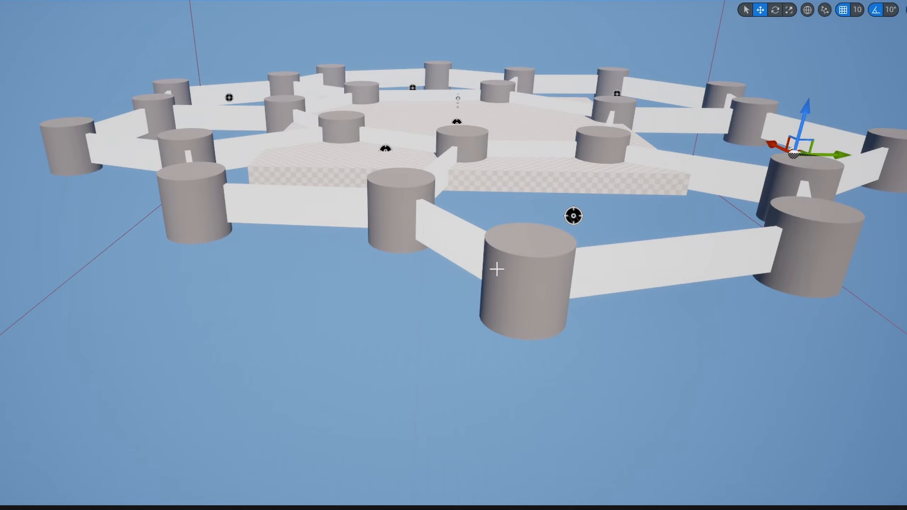
mouse_move(453, 256)
right_mouse_down()
mouse_move(475, 256)
mouse_move(447, 259)
right_mouse_up()
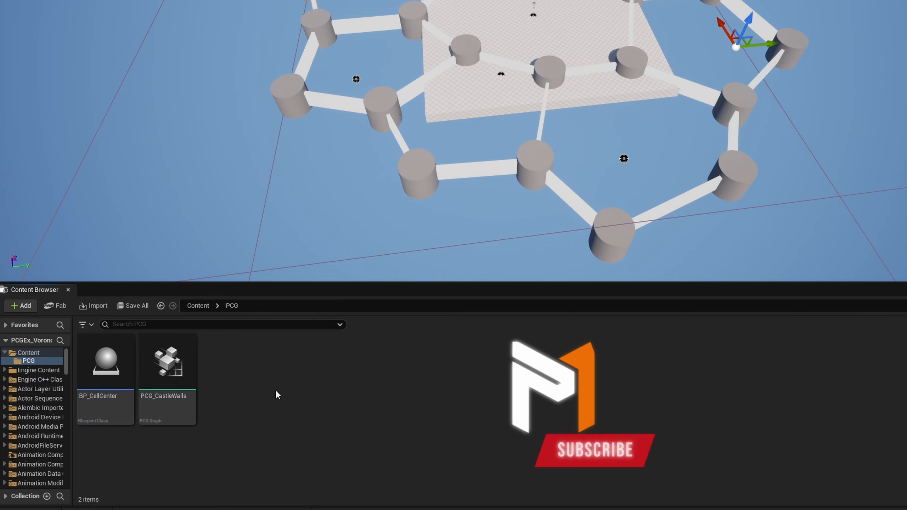
- Create a data asset of class [PCGEx] Mesh Collection in the PCG folder and name it PCGExMC_Walls
right_click(234, 395)
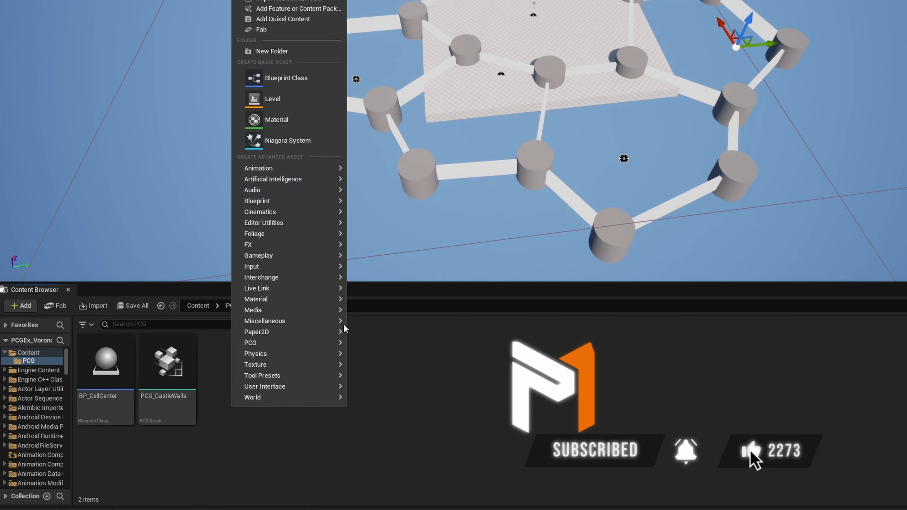
mouse_move(318, 320)
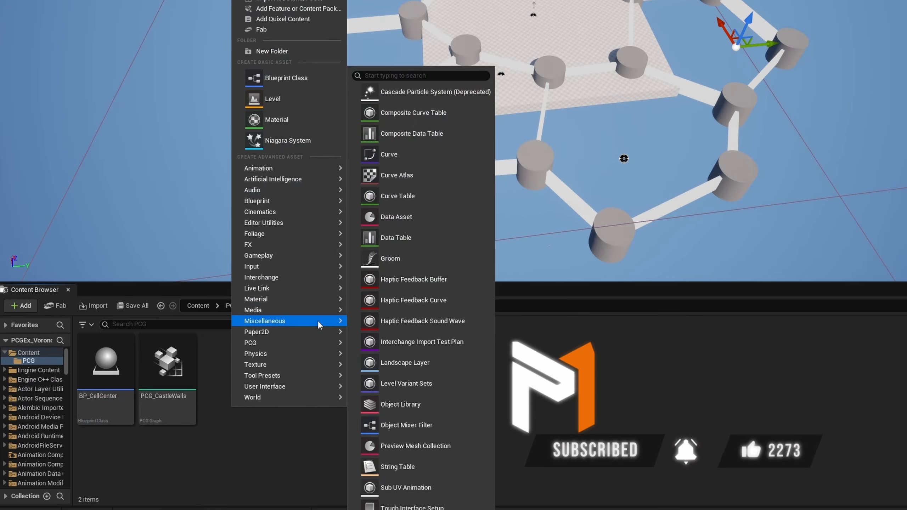
left_click(405, 219)
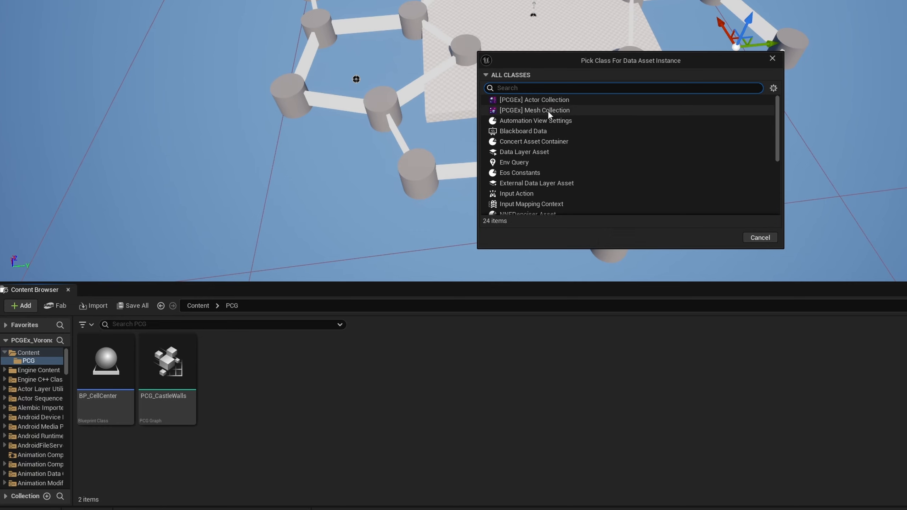
left_click(546, 110)
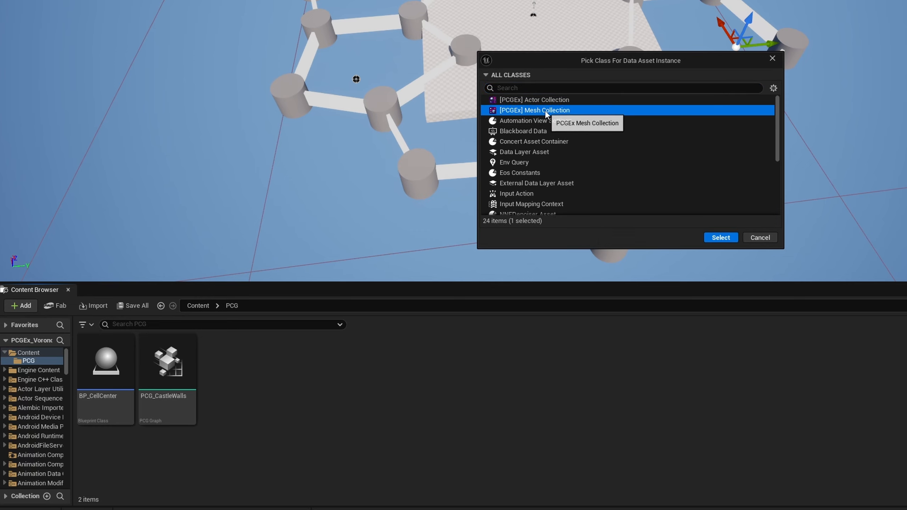
left_click(720, 238)
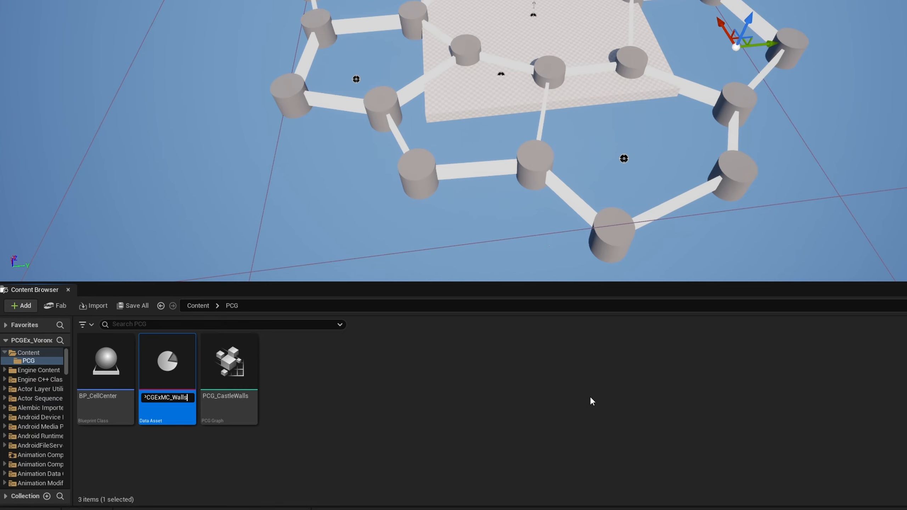
type("PCGExMC_Walls")
key("Return")
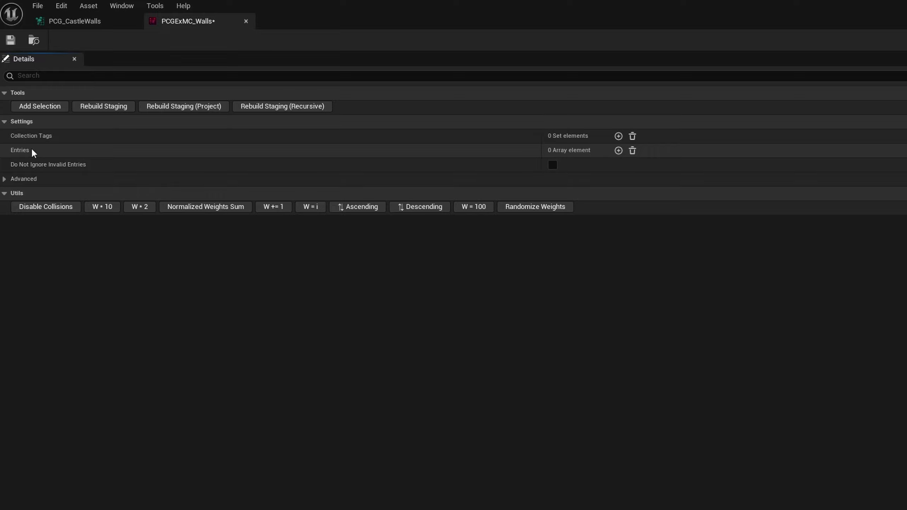
- Add a first entry to the PCGExMC_Walls collection and set its static mesh to the engine's Cube
left_click(619, 150)
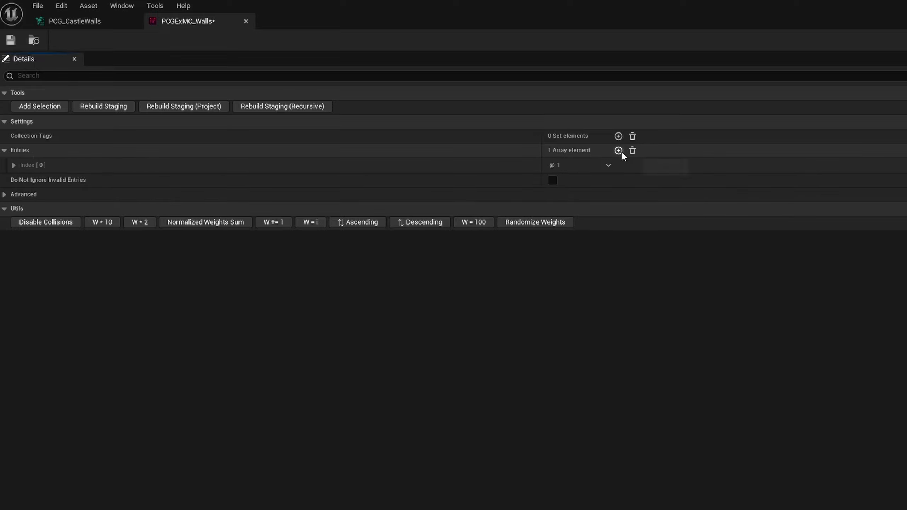
left_click(14, 165)
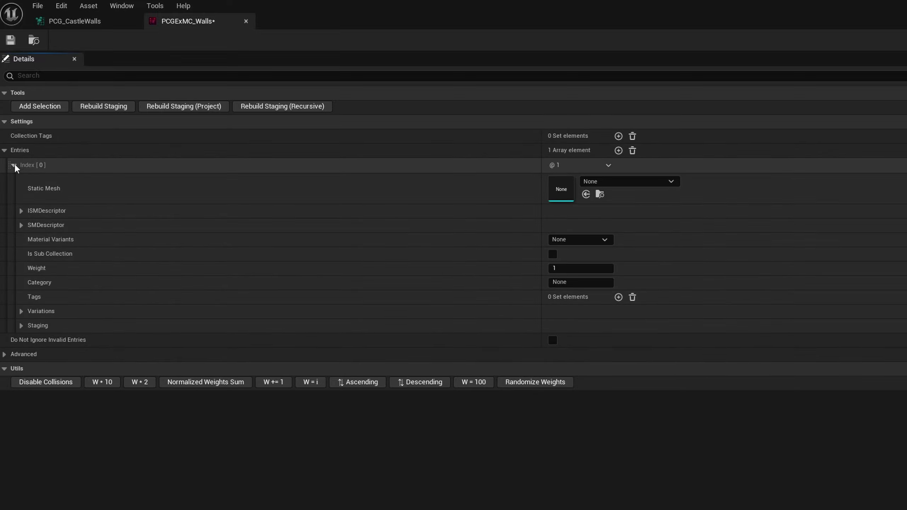
left_click(657, 182)
type("cub")
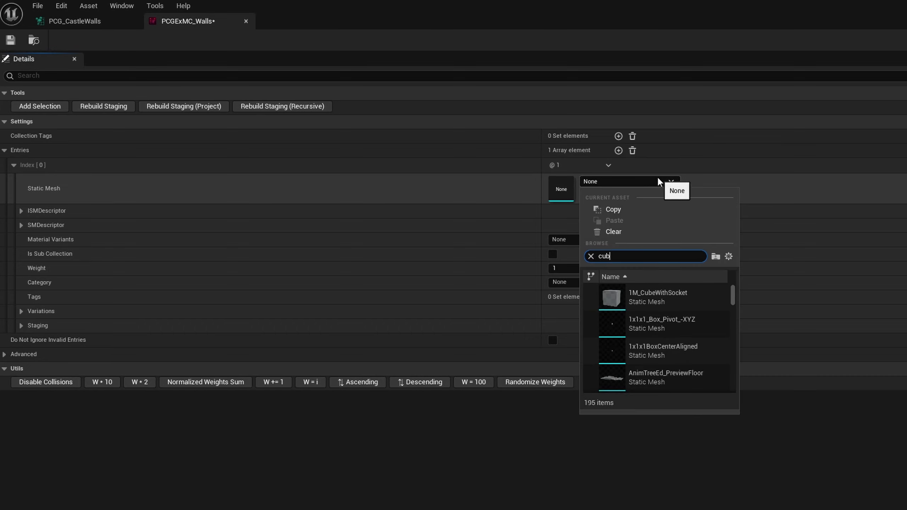
type("e")
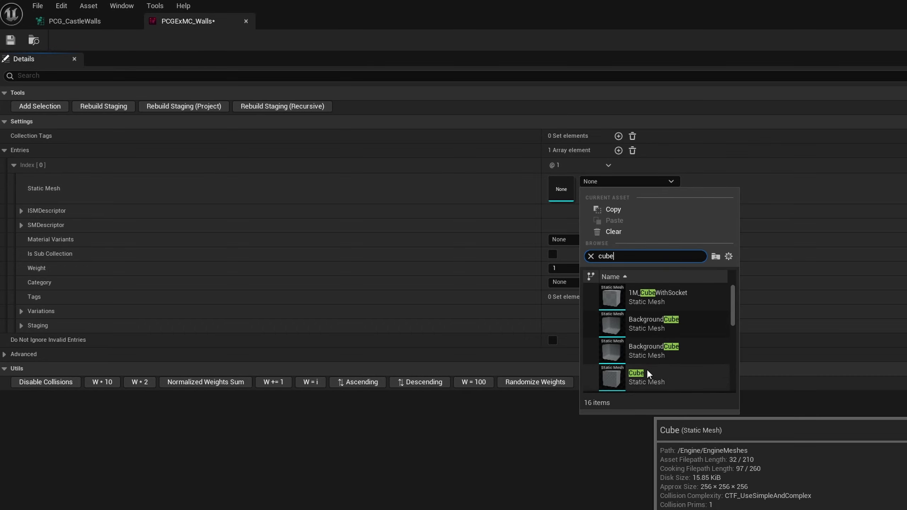
left_click(649, 380)
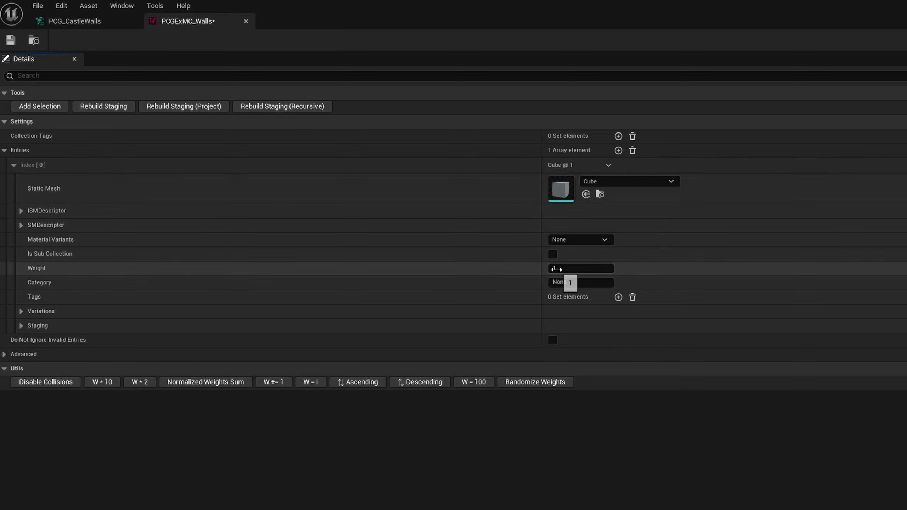
- Add a second collection entry using the SM_Pyramid_01 mesh, and set the Cube entry's weight to 5
left_click(618, 151)
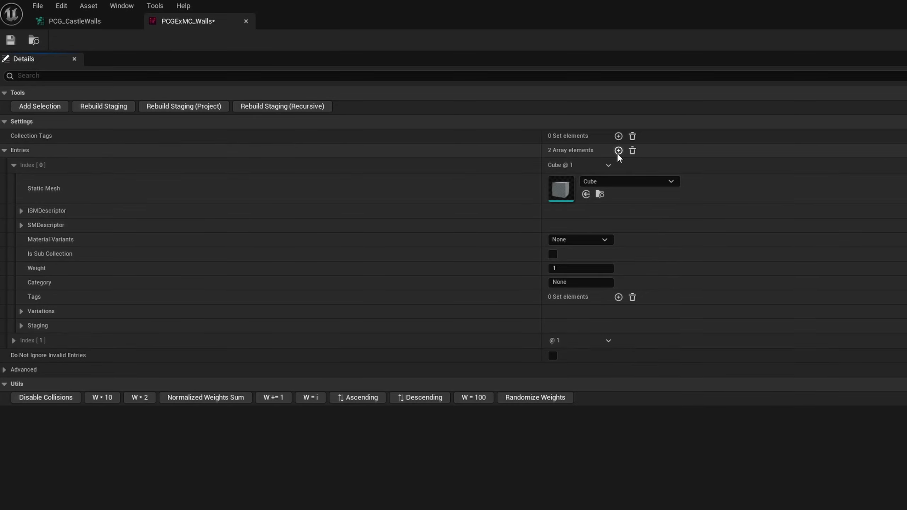
left_click(14, 340)
left_click(606, 357)
type("p")
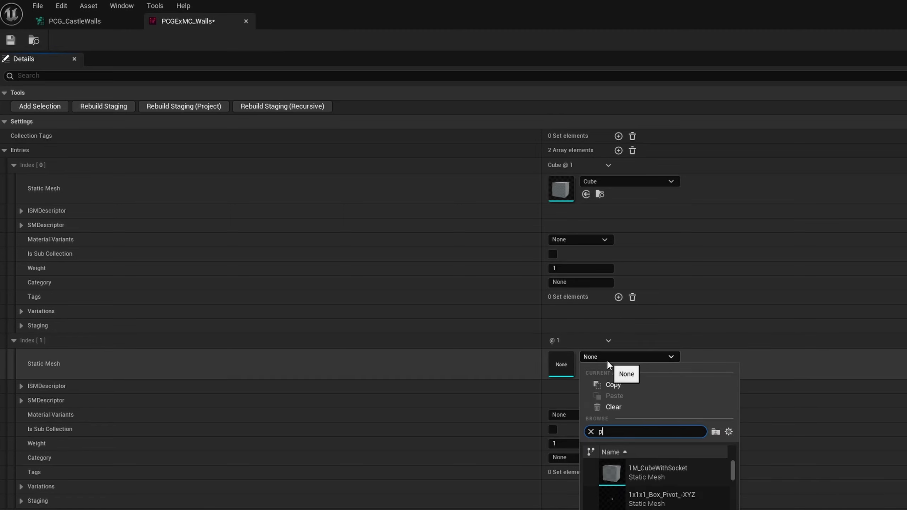
type("yramid")
left_click(657, 473)
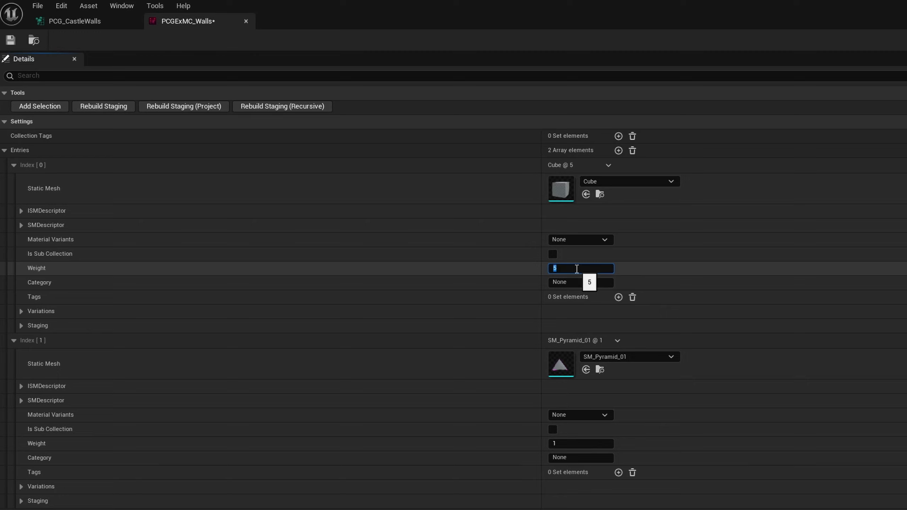
key("Return")
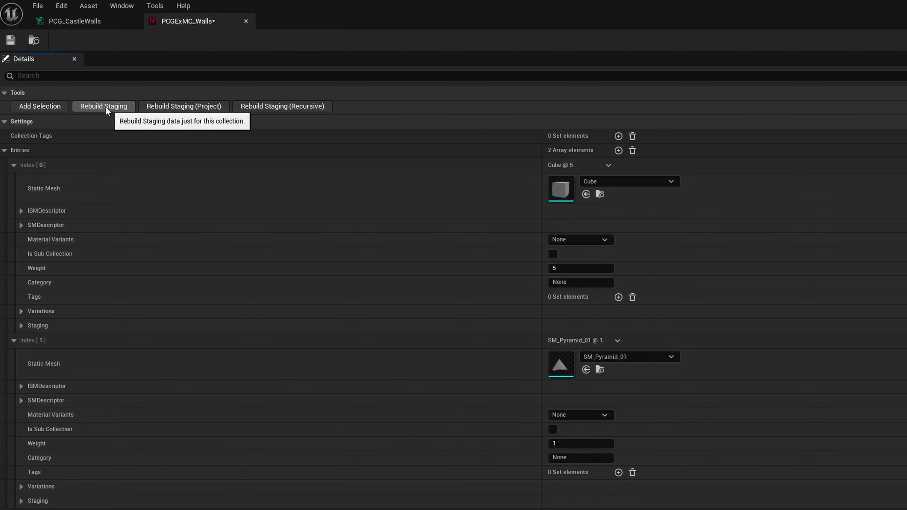
- Save the PCGExMC_Walls collection and delete the Debug node from the castle walls graph
left_click(10, 40)
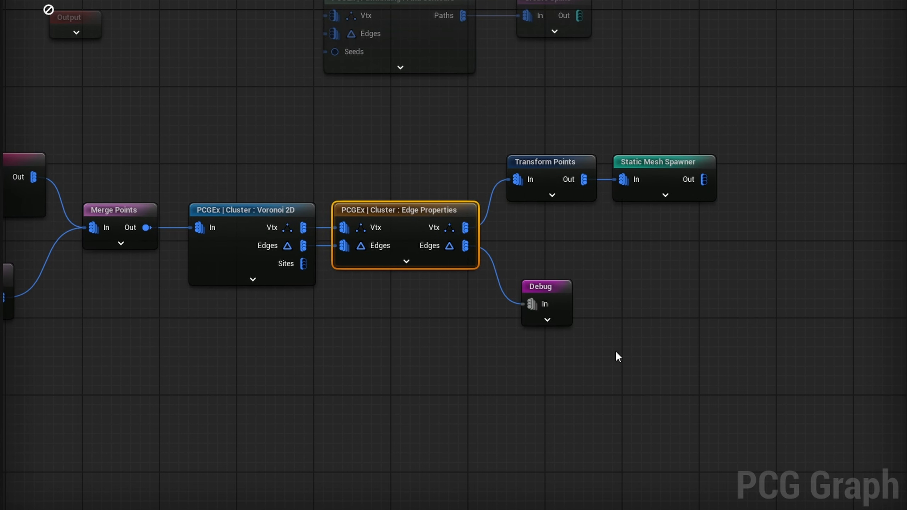
left_click_drag(628, 341, 516, 267)
key("Delete")
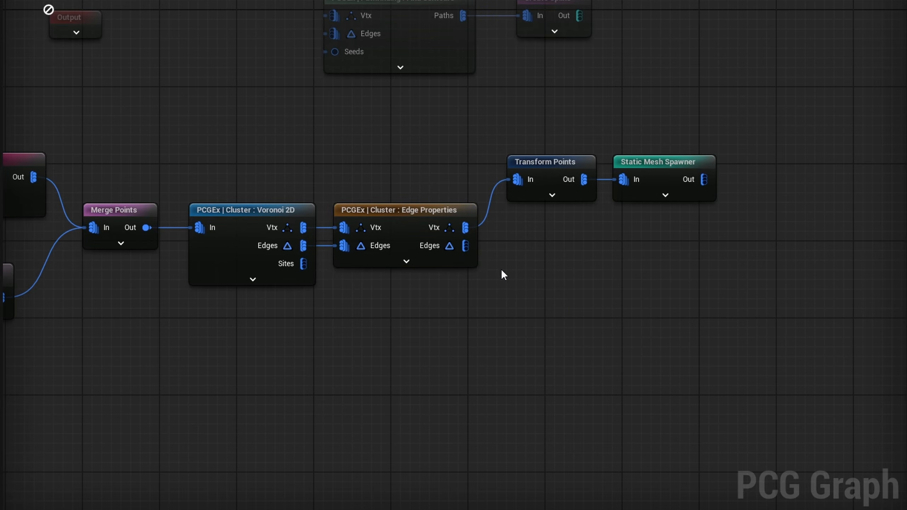
- Add a PCGEx Asset Staging node using the PCGExMC_Walls collection and feed it the Edges output of Edge Properties
right_click(501, 271)
type("asset sta")
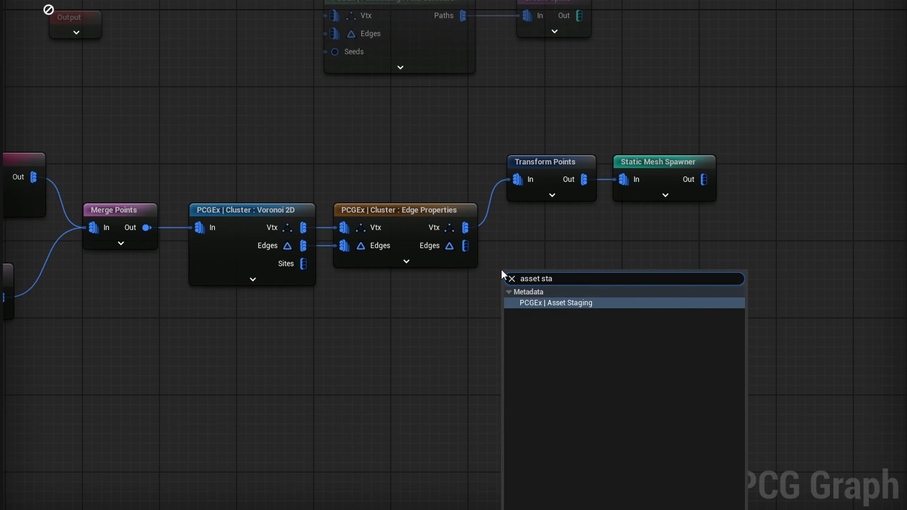
key("Return")
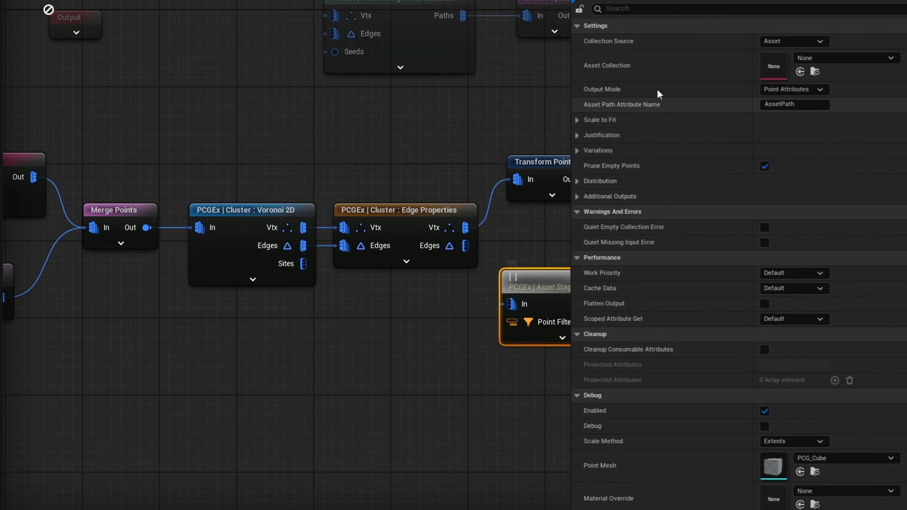
left_click(852, 59)
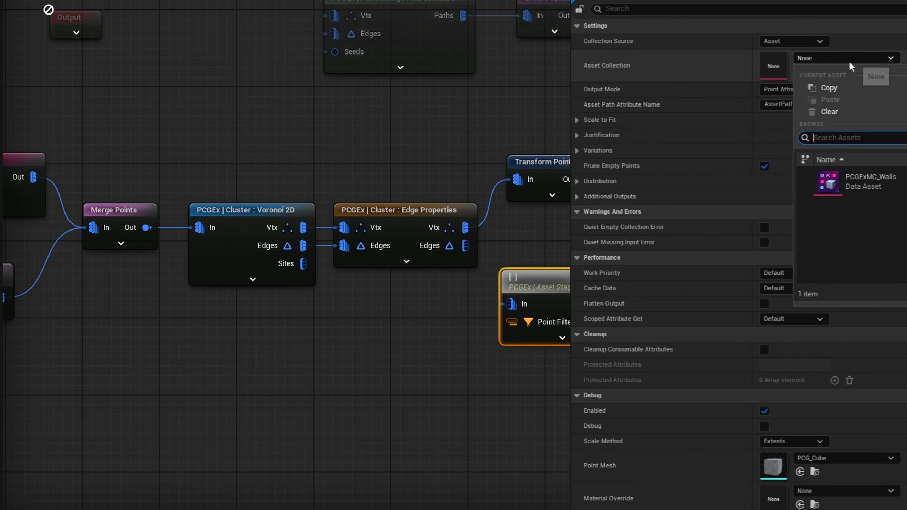
left_click(864, 185)
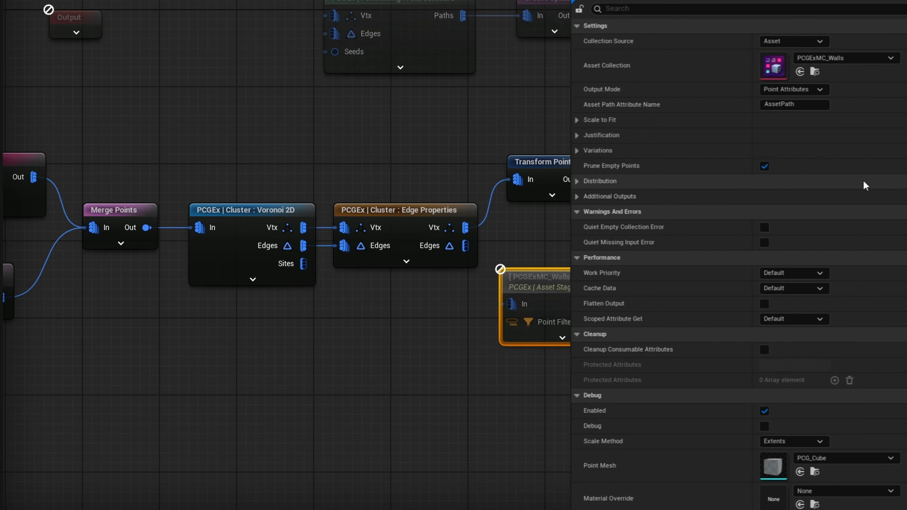
left_click_drag(465, 246, 511, 304)
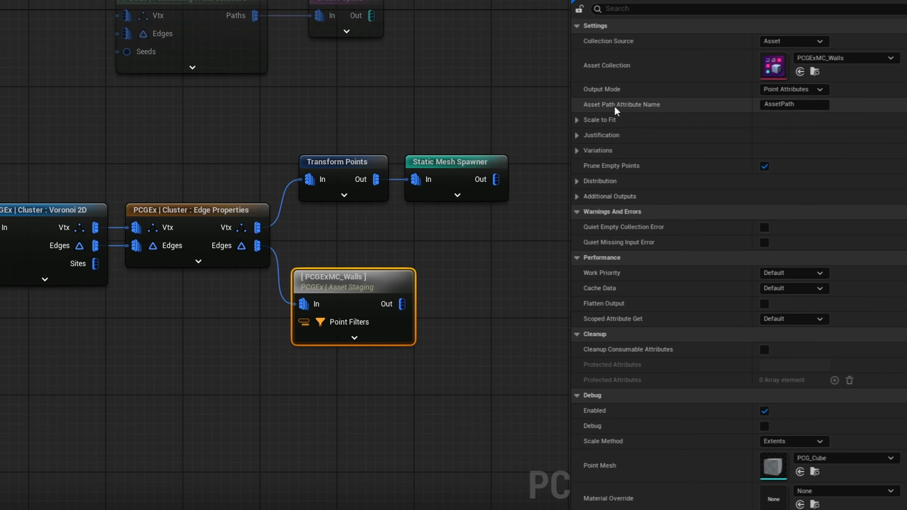
- Add a Static Mesh Spawner on the Asset Staging output and set its mesh selector type to PCGMeshSelectorByAttribute
left_click_drag(402, 304, 460, 302)
type("stat")
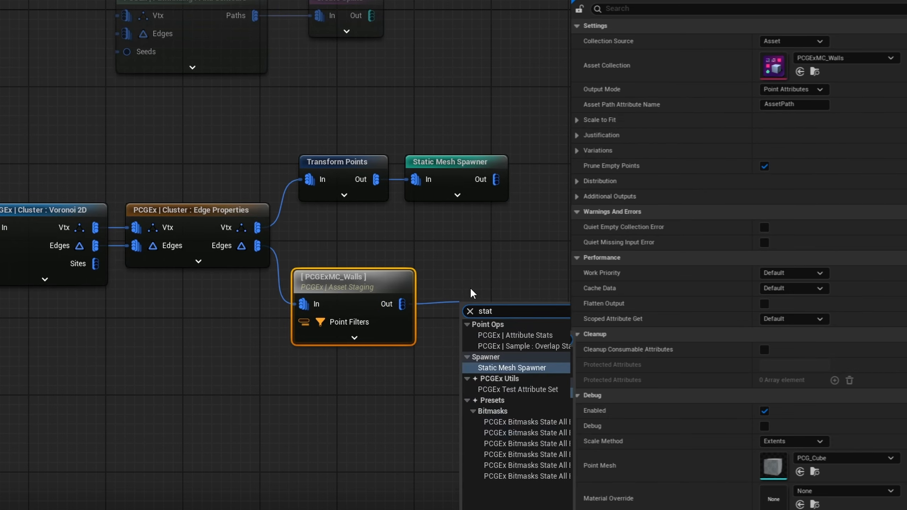
type("i")
key("Return")
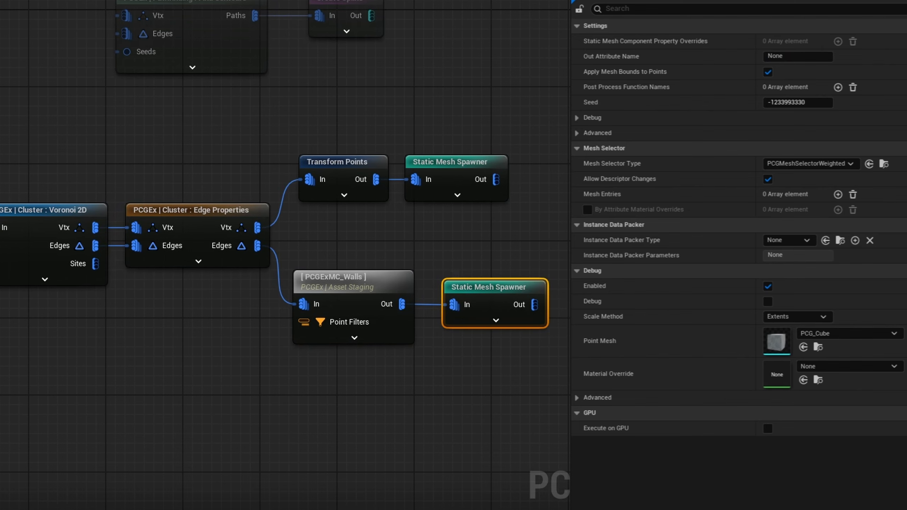
left_click(817, 165)
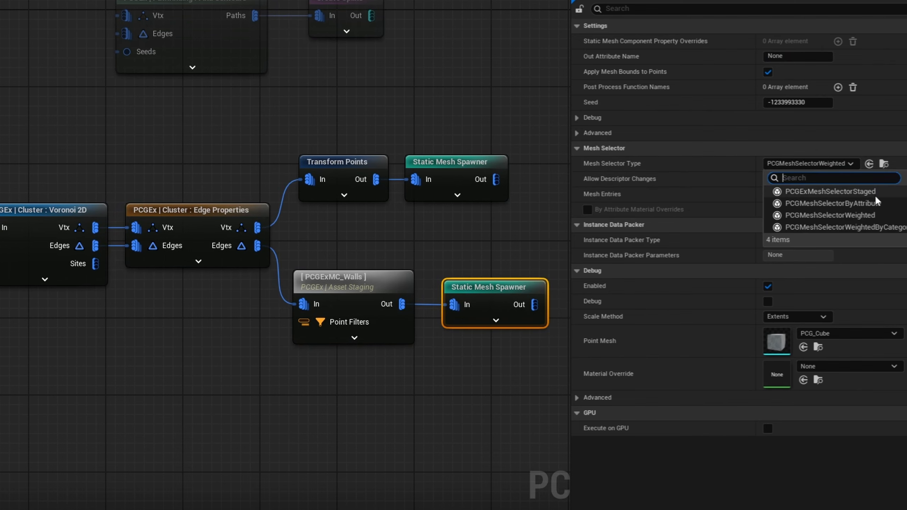
left_click(871, 204)
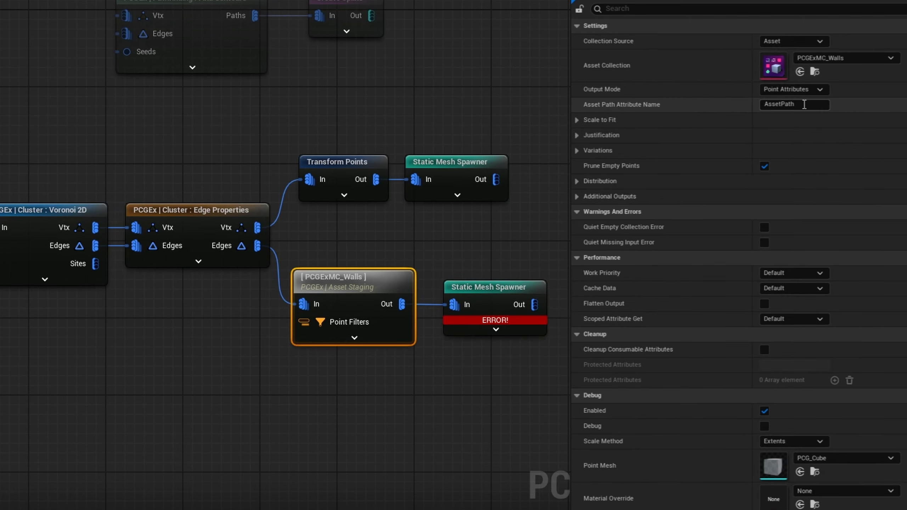
- Copy the staging node's AssetPath attribute name into the wall Static Mesh Spawner's Attribute Name
left_click_drag(804, 104, 789, 109)
key("ctrl+c")
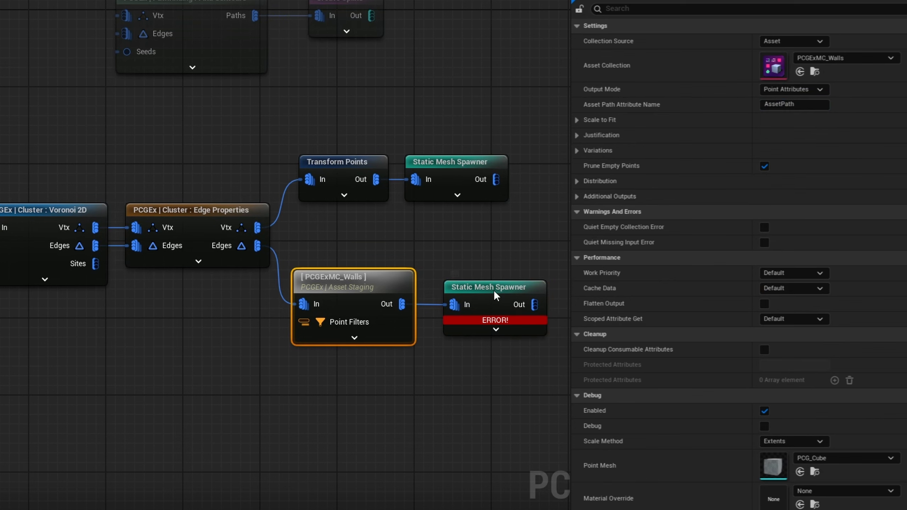
left_click(488, 288)
left_click(797, 193)
key("ctrl+v")
key("Return")
- Rename the staging node's asset path attribute to Walls and set the wall spawner's Attribute Name to Walls
left_click(407, 277)
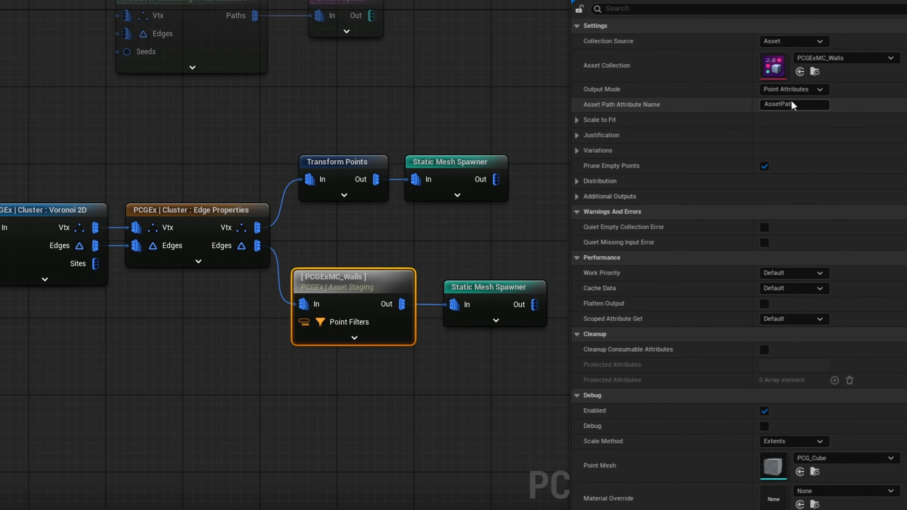
left_click(803, 103)
left_click_drag(803, 104, 641, 101)
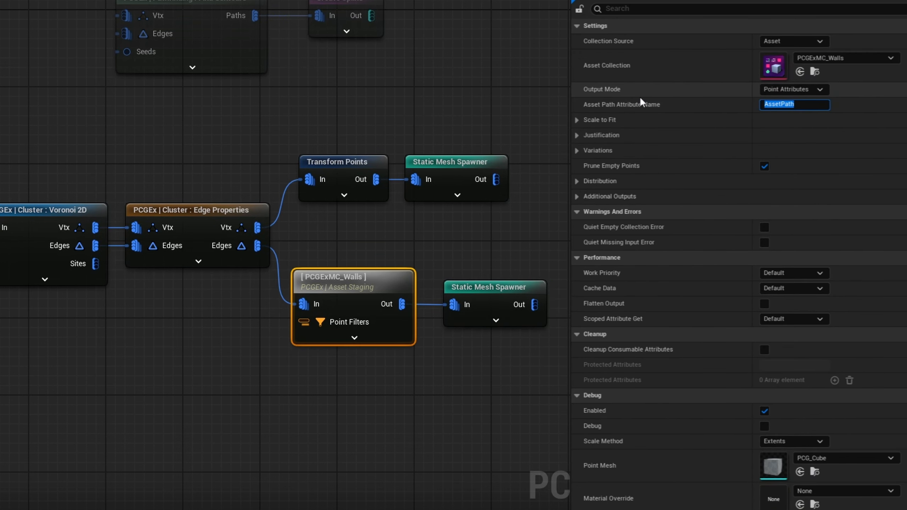
type("Walls")
key("Return")
left_click(489, 288)
left_click_drag(797, 194, 635, 192)
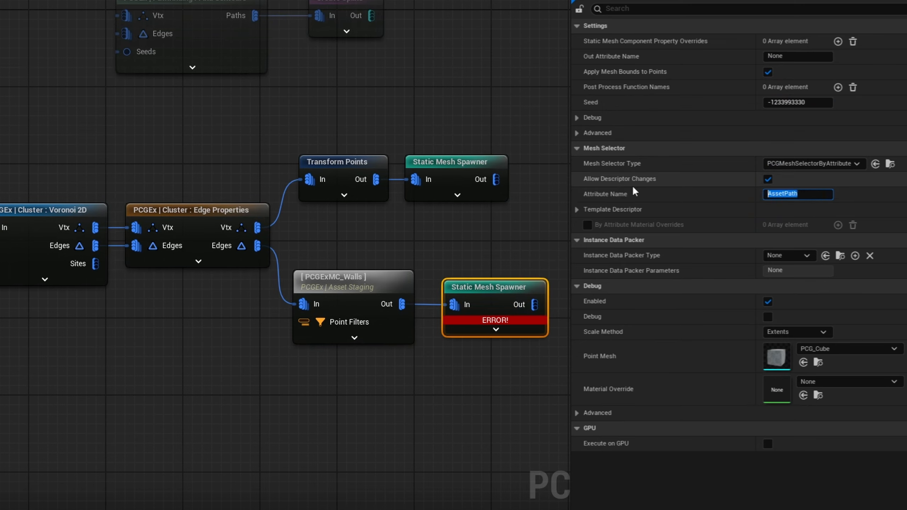
type("Walls")
key("Return")
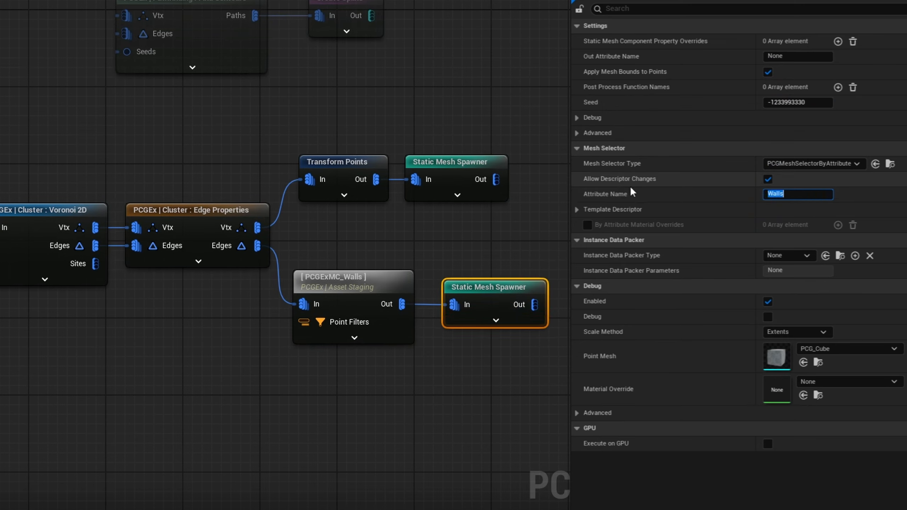
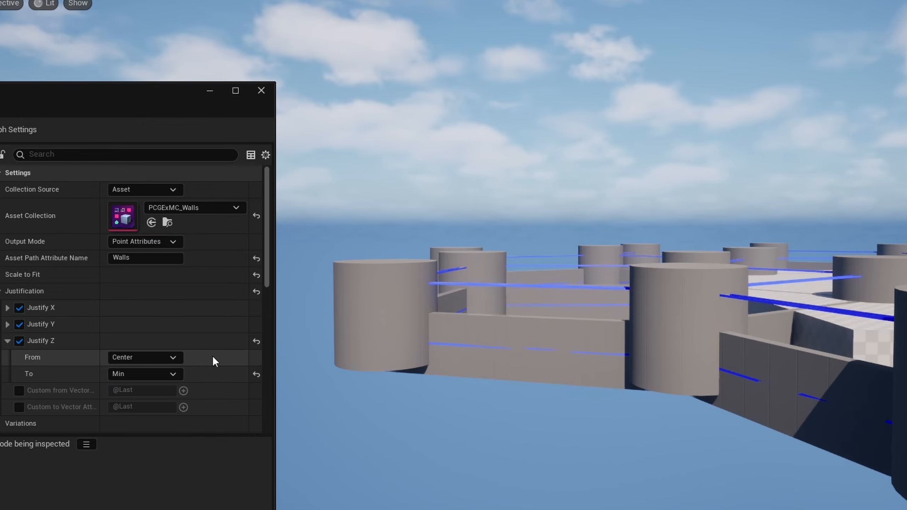
- Set the wall staging's Justify Z target to Custom with a constant value of 0.148
left_click(157, 375)
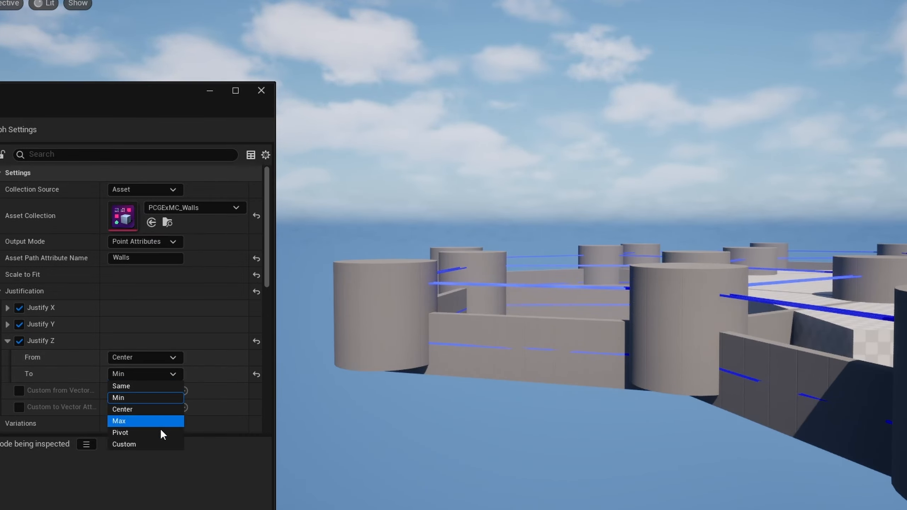
left_click(141, 444)
scroll(208, 367, "down", 1)
scroll(210, 368, "down", 1)
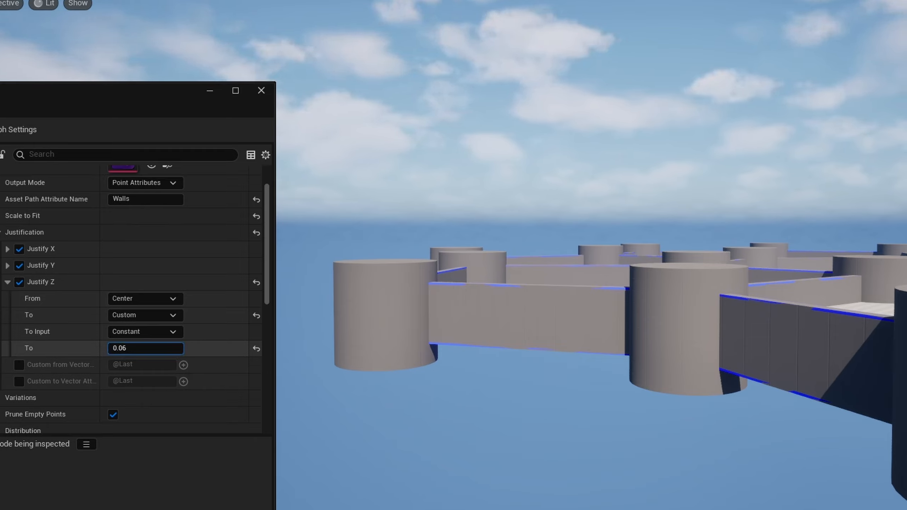
key("Return")
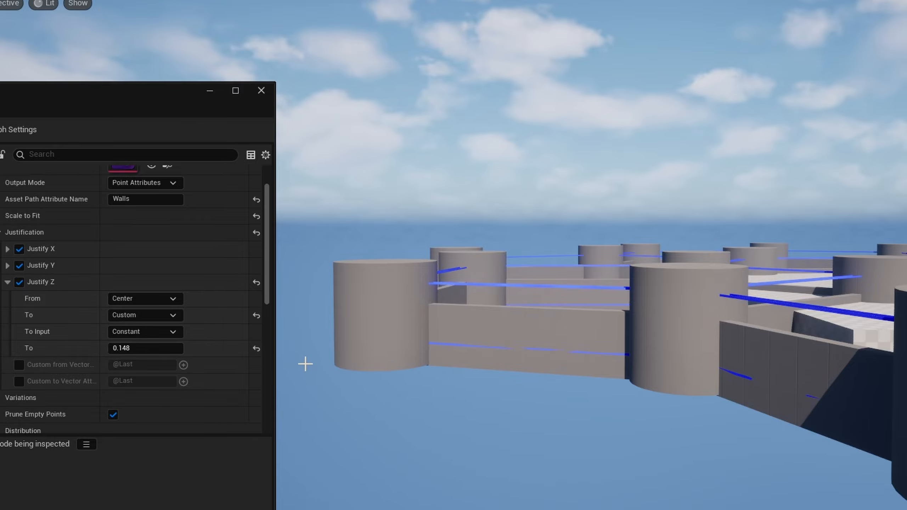
- Set the custom Justify Z target constant to 0.17 and check the wall height against the towers
key("w")
right_click_drag(305, 364, 335, 382)
left_click(142, 348)
type("0.17")
key("Return")
key("e")
key("s")
key("e")
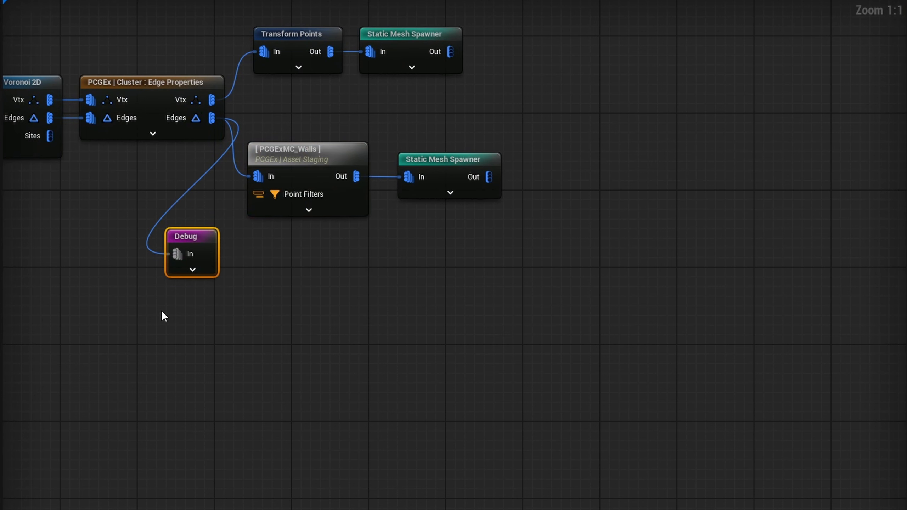
- Delete the Debug node attached to the Edges output of Edge Properties
key("Delete")
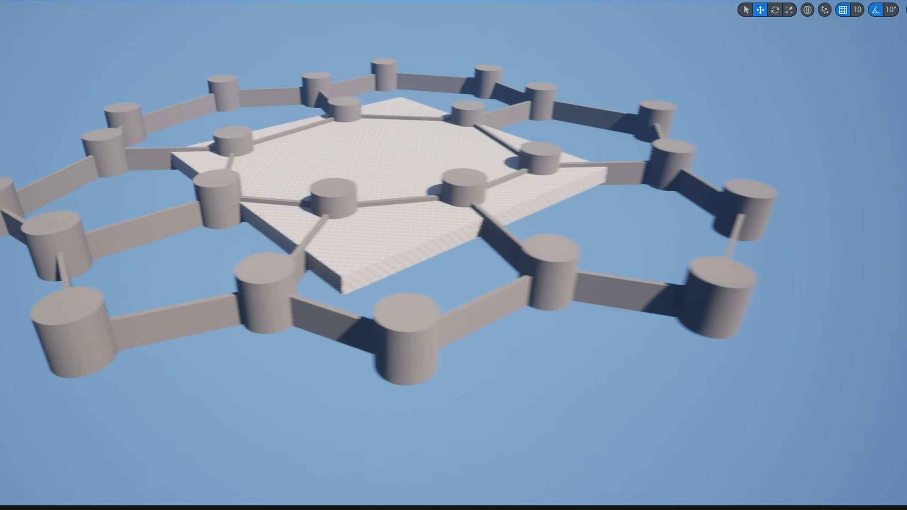
right_click_drag(453, 255, 537, 195)
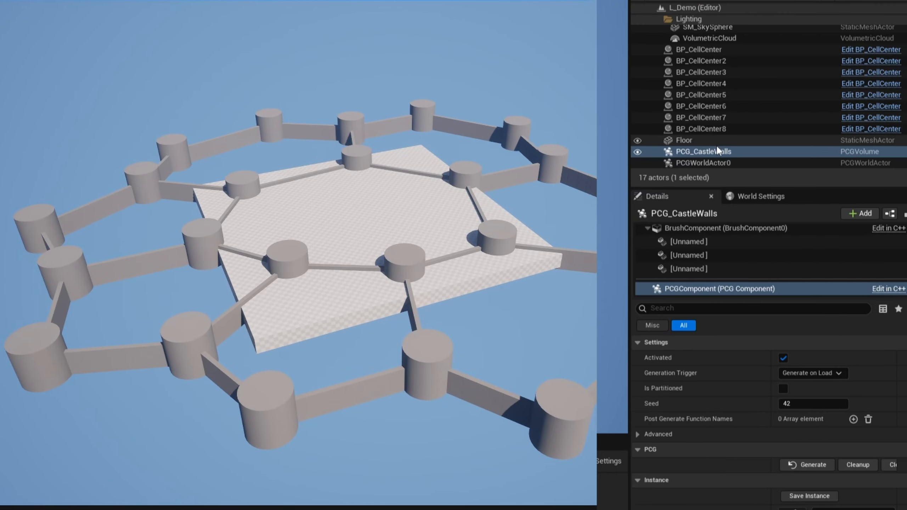
- Select BP_CellCenter through BP_CellCenter8 together with the PCG_CastleWalls volume and raise them to about Z 470
left_click(687, 129)
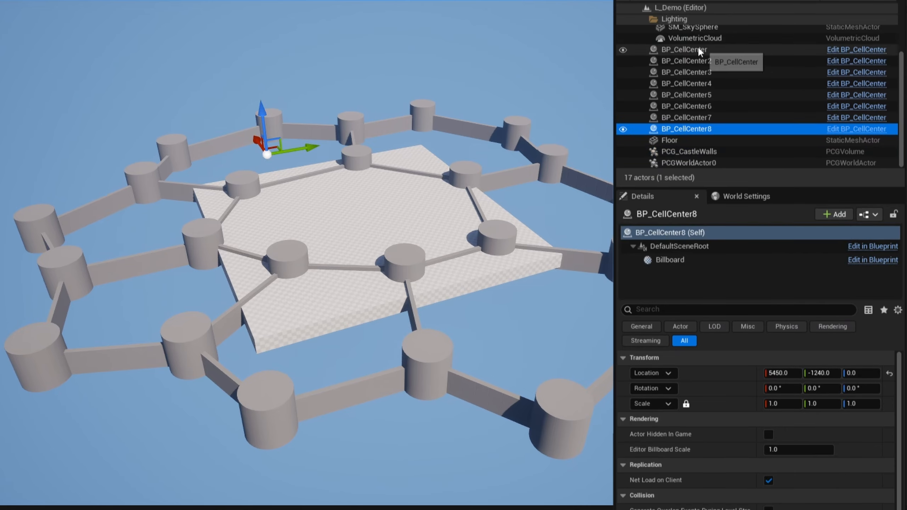
left_click(697, 49, "shift")
left_click(688, 152, "ctrl")
left_click_drag(358, 180, 360, 164)
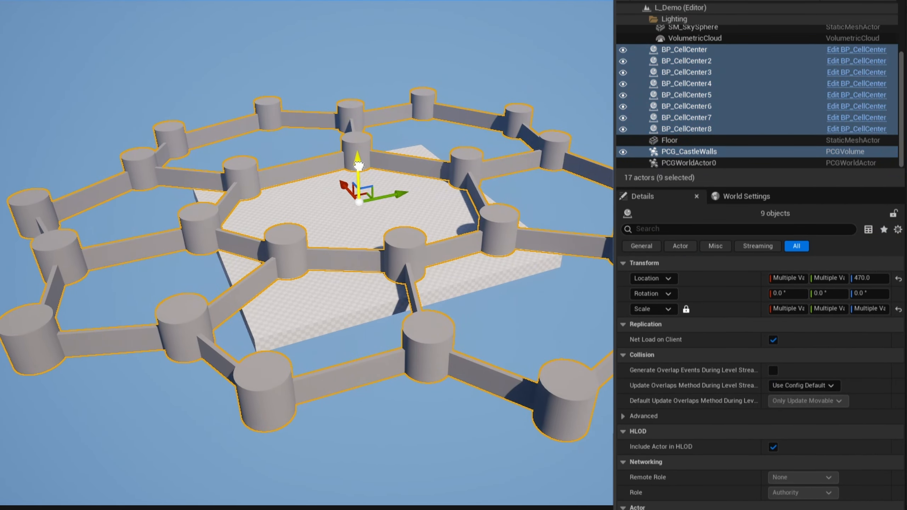
right_click_drag(367, 165, 348, 167)
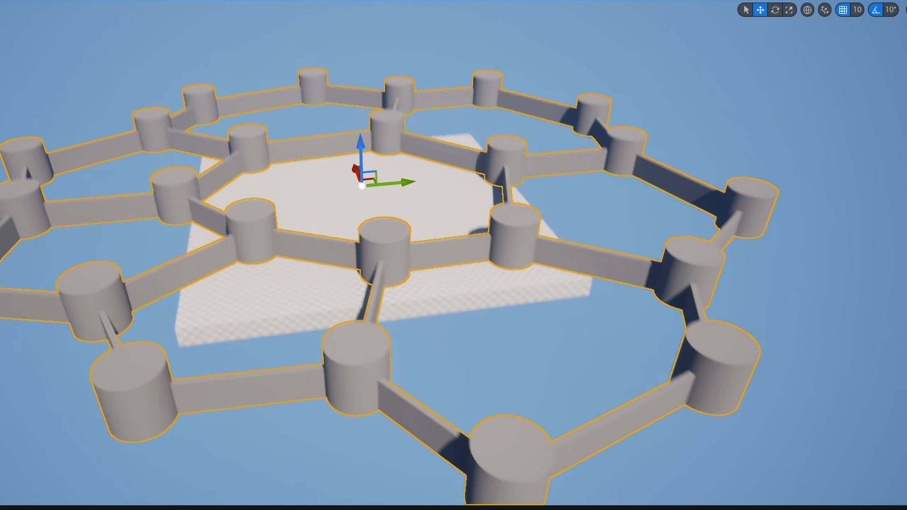
- Duplicate an outer BP_CellCenter actor twice, placing one copy over the floor and the other just beyond the floor's edge
key("s")
right_click_drag(459, 162, 460, 203)
key("g")
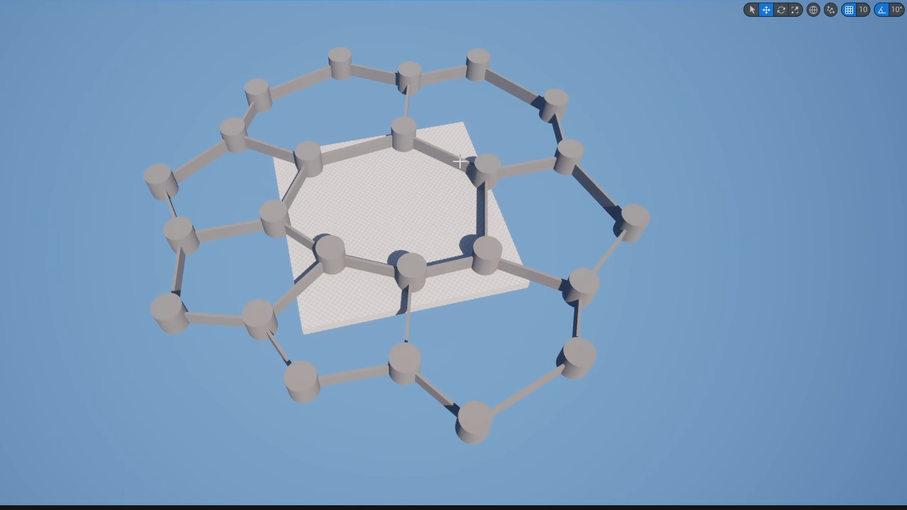
key("g")
left_click(204, 170)
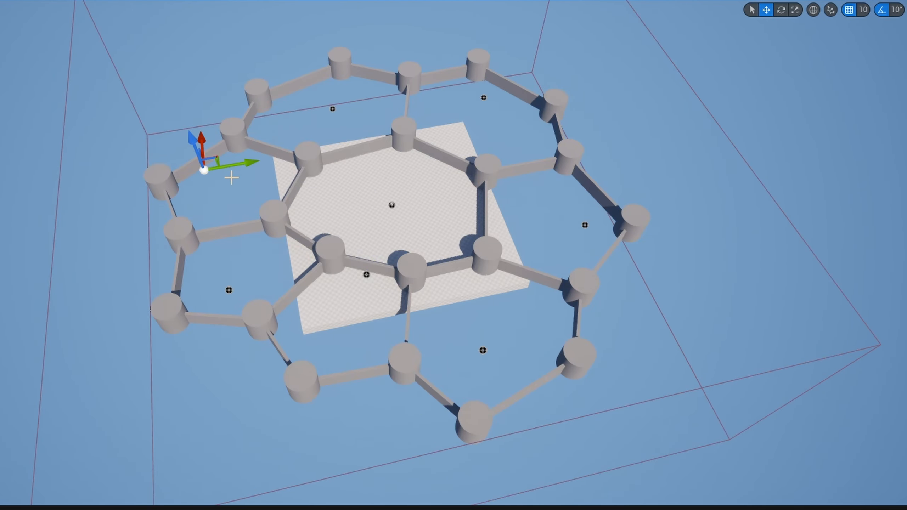
left_click_drag(218, 153, 583, 166)
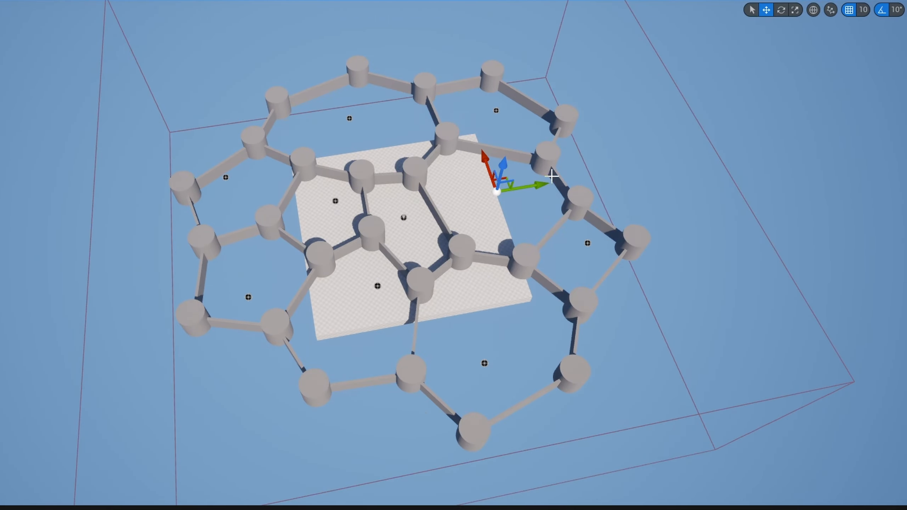
left_click_drag(528, 191, 564, 180)
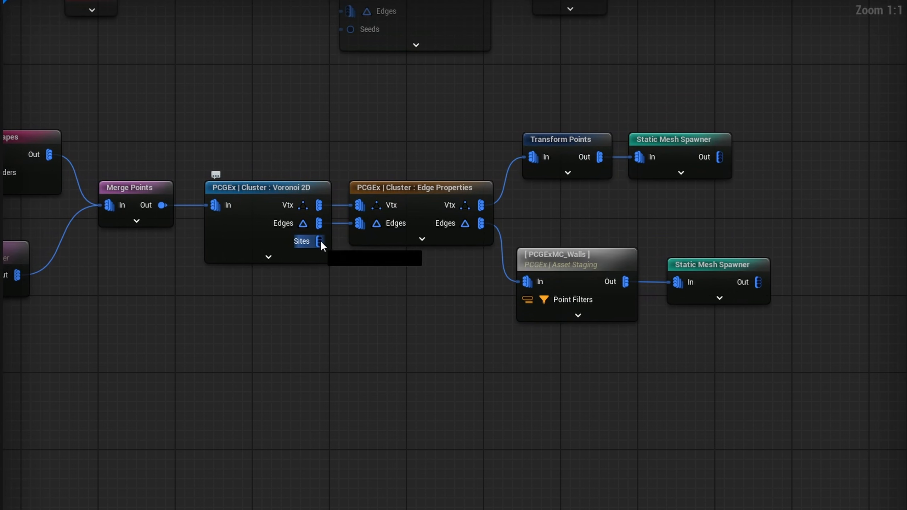
- Add a Debug node on the Sites output of Voronoi 2D with an Absolute scale method and inspect the site points
left_click_drag(320, 241, 371, 345)
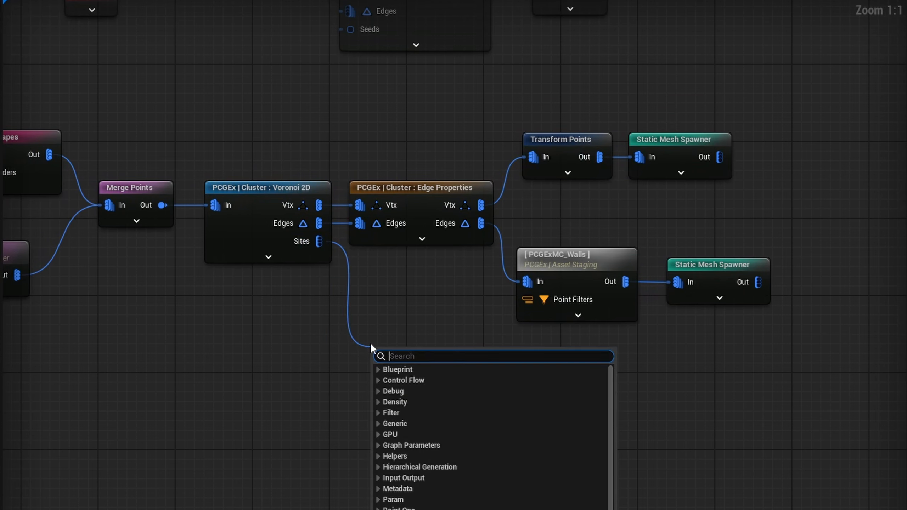
type("deb")
key("Return")
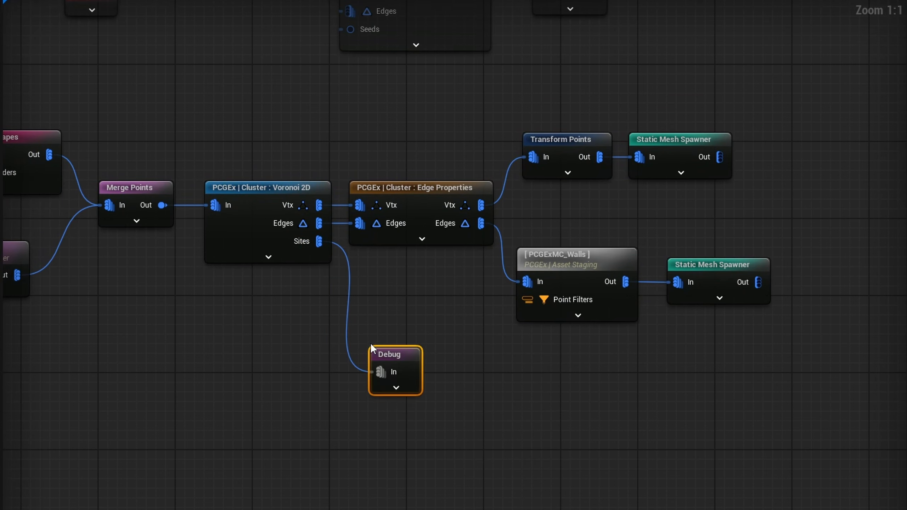
left_click(798, 70)
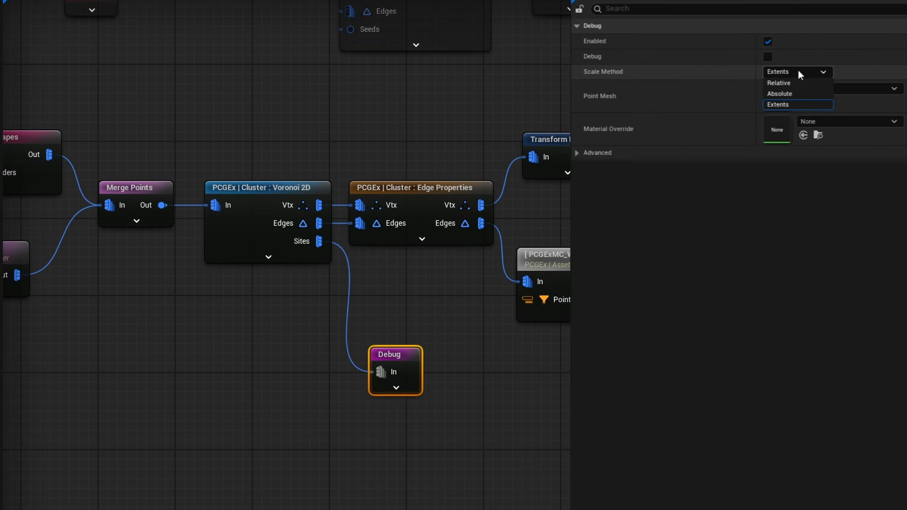
left_click(799, 93)
left_click(778, 71)
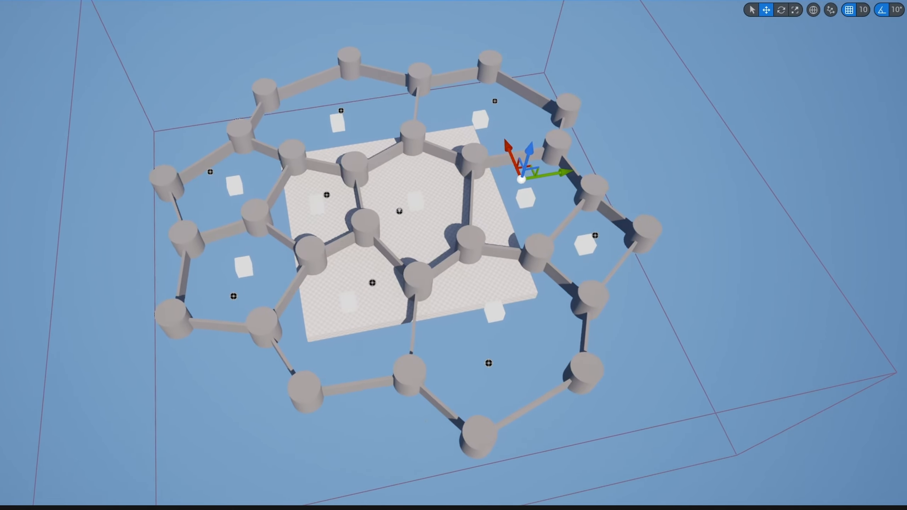
scroll(453, 255, "up", 6)
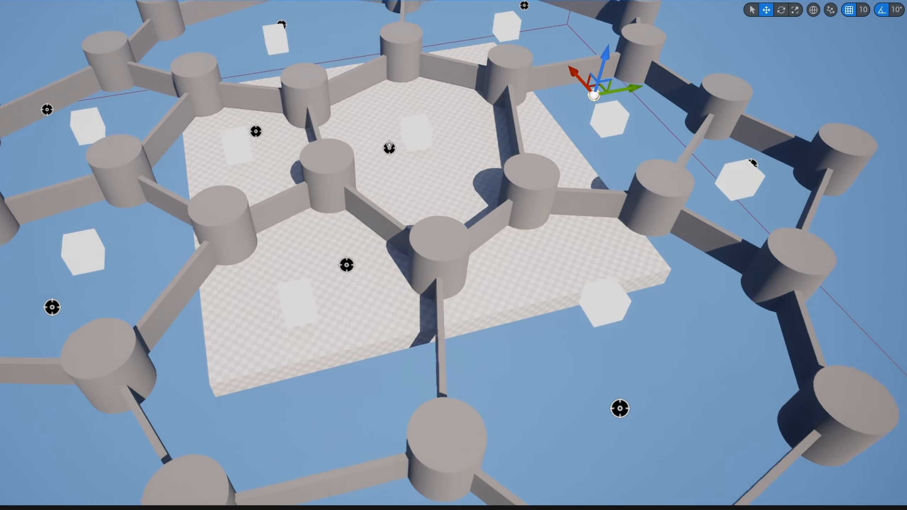
- Place a basic cylinder over the floor among the castle walls and scale it up uniformly to about 25
right_click_drag(453, 255, 308, 188)
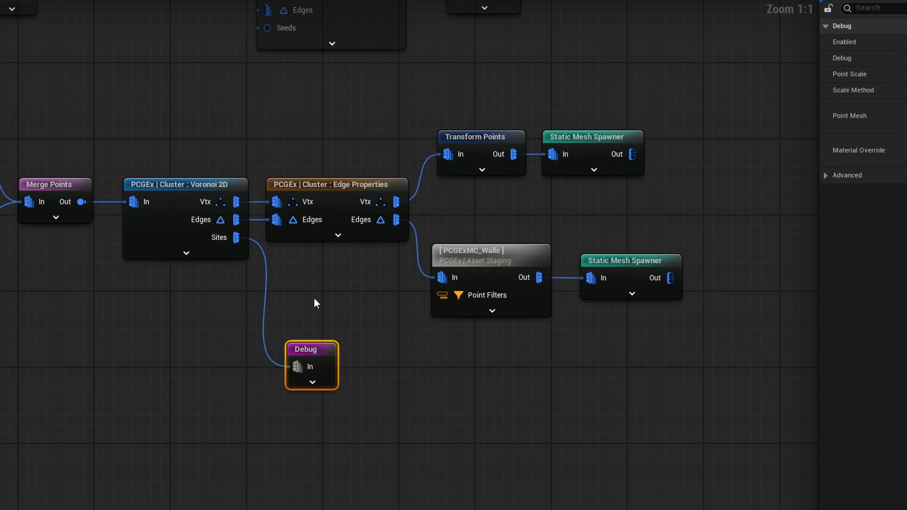
right_click_drag(221, 234, 223, 363)
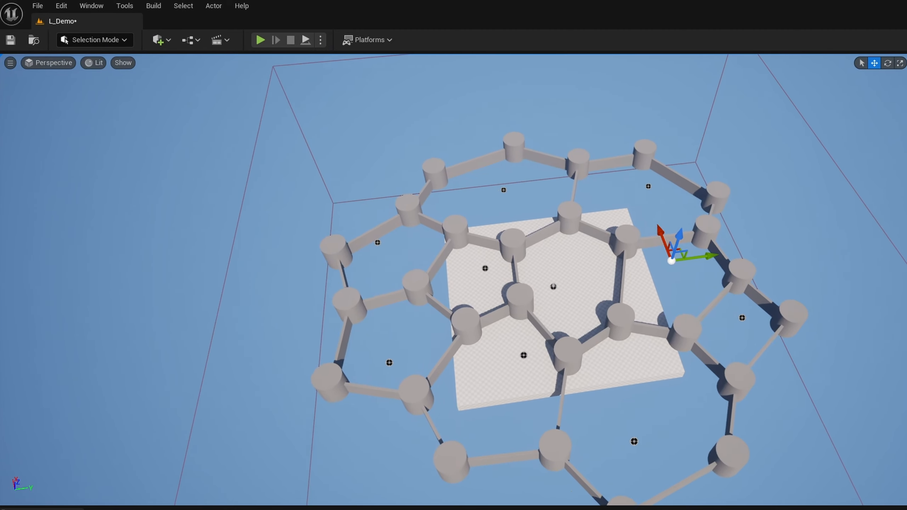
right_click_drag(656, 223, 657, 236)
right_click_drag(239, 118, 239, 118)
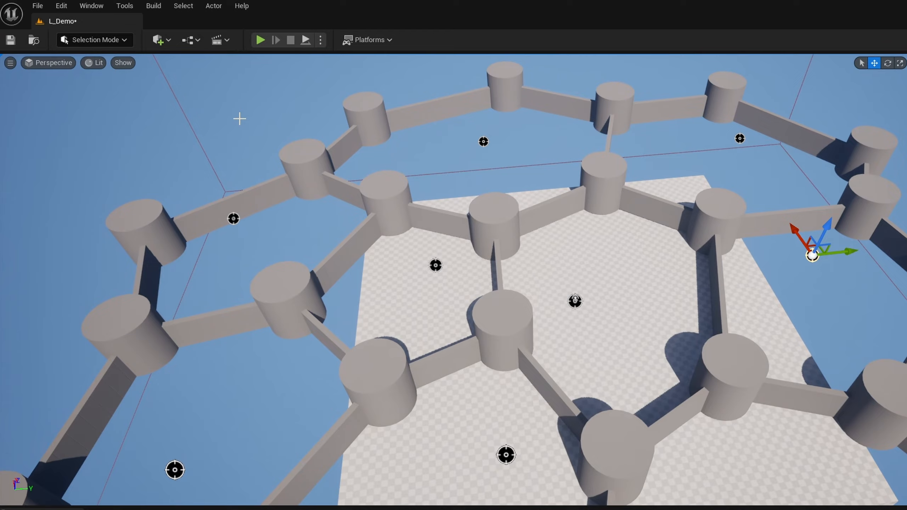
left_click(165, 45)
mouse_move(199, 162)
left_click(283, 193)
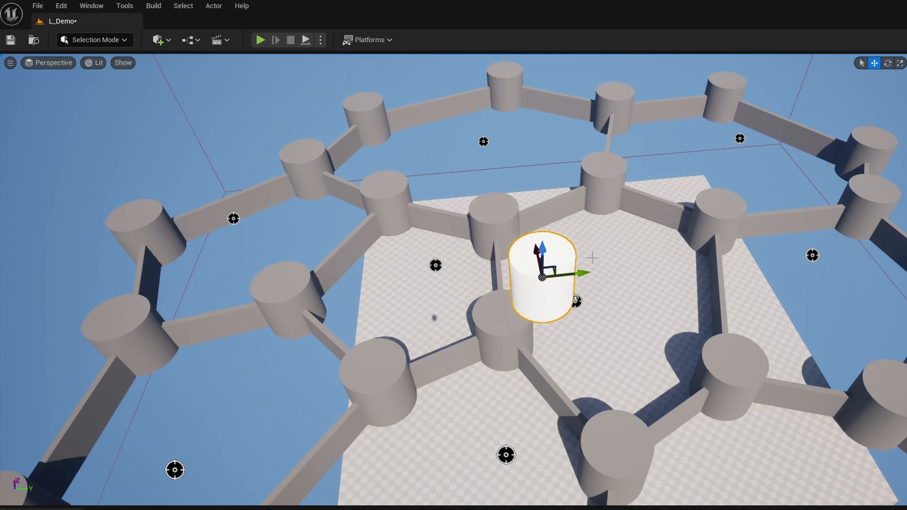
right_click_drag(592, 258, 592, 258)
key("r")
left_click_drag(644, 261, 591, 316)
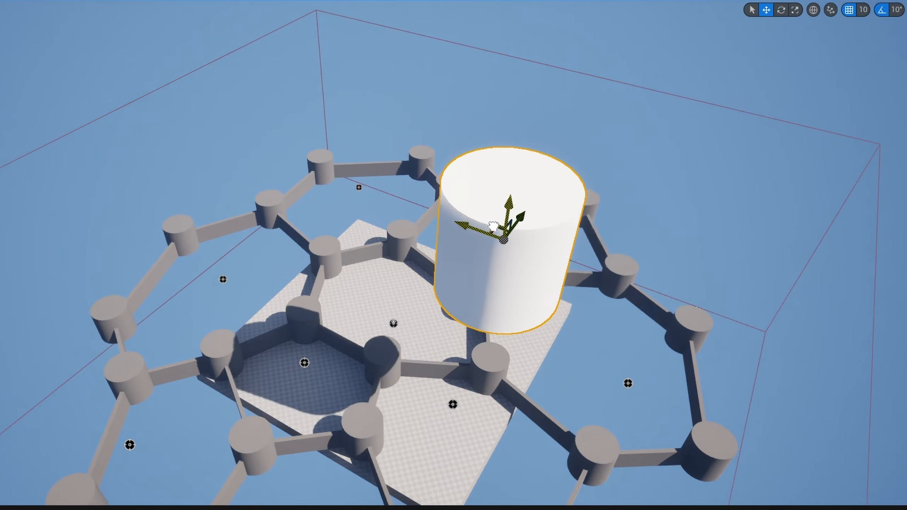
- Move the large cylinder beside a wall on the floor and set its Z location to 520, matching PCG_CastleWalls
left_click_drag(507, 218, 430, 397)
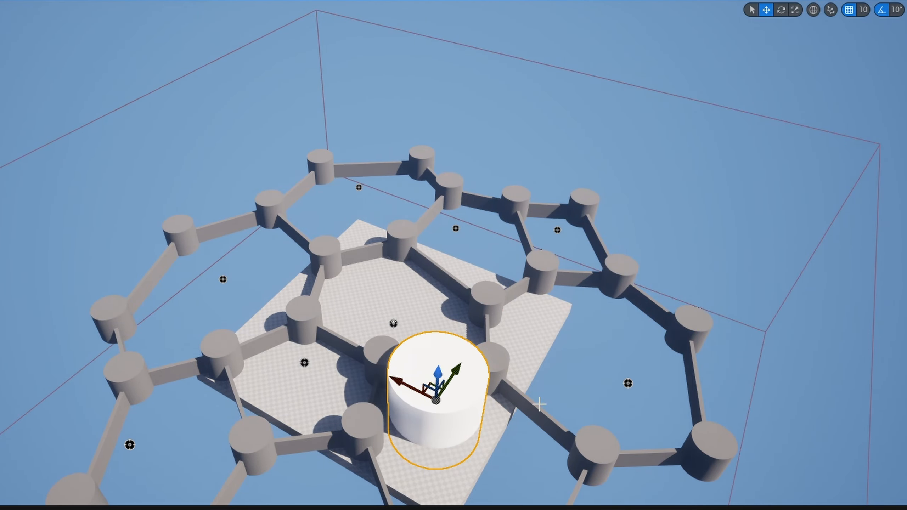
right_click_drag(539, 405, 539, 405)
right_click_drag(486, 248, 486, 247)
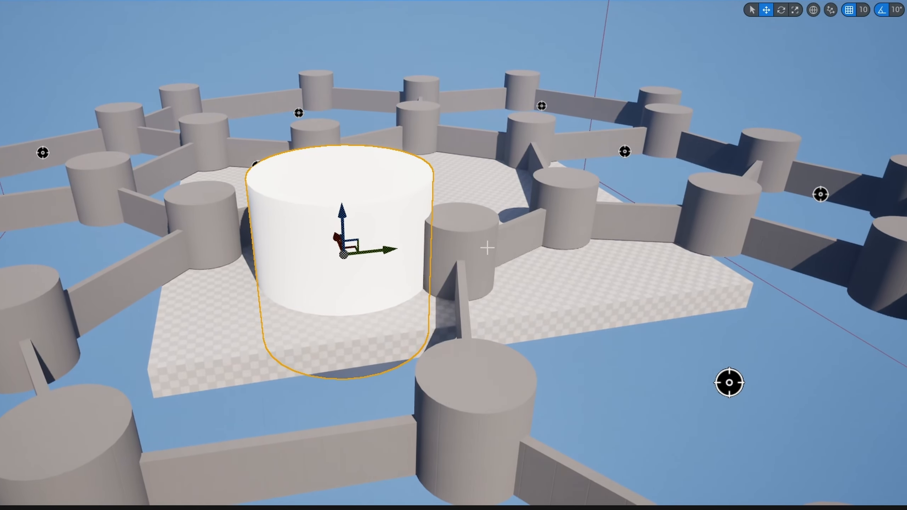
left_click(491, 248)
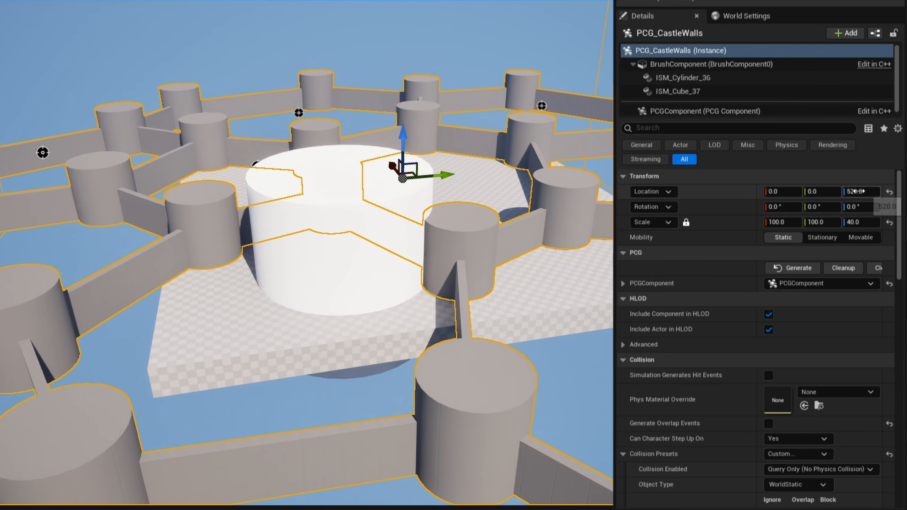
left_click(856, 191)
key("Escape")
key("ctrl+z")
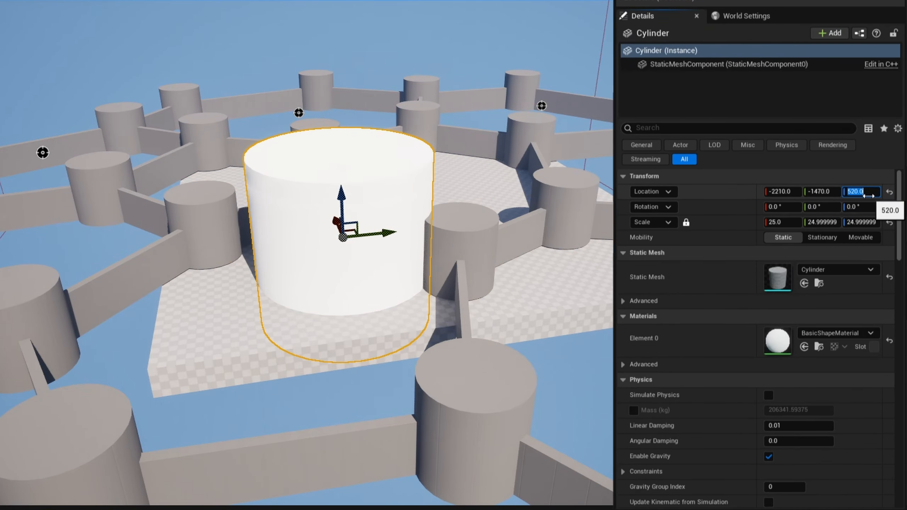
- Replace the cylinder actor's static mesh with ControlRig_Circle_3mm
right_click_drag(464, 250, 465, 250)
left_click(832, 269)
type("3mm")
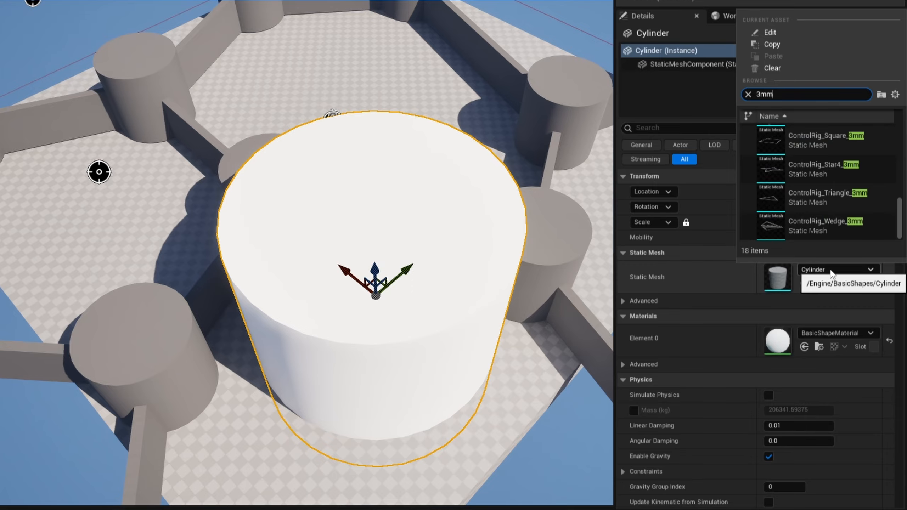
type(" circle")
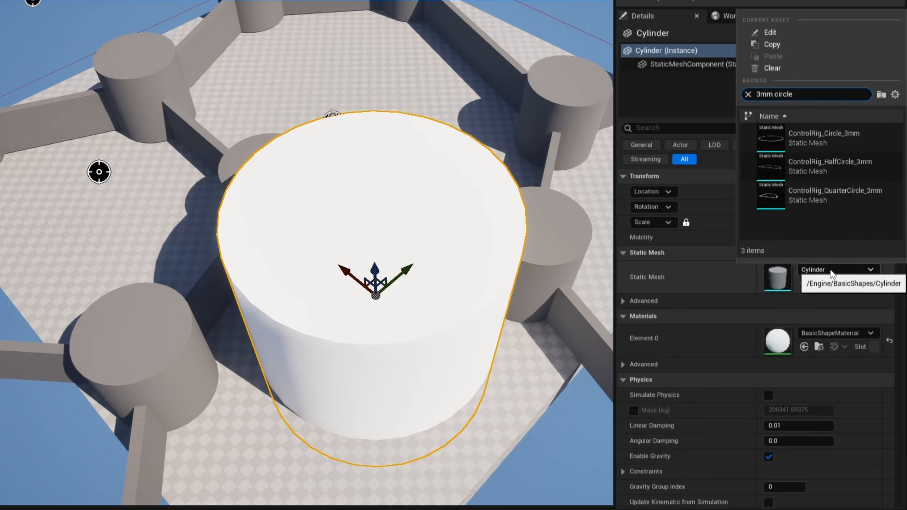
left_click(832, 138)
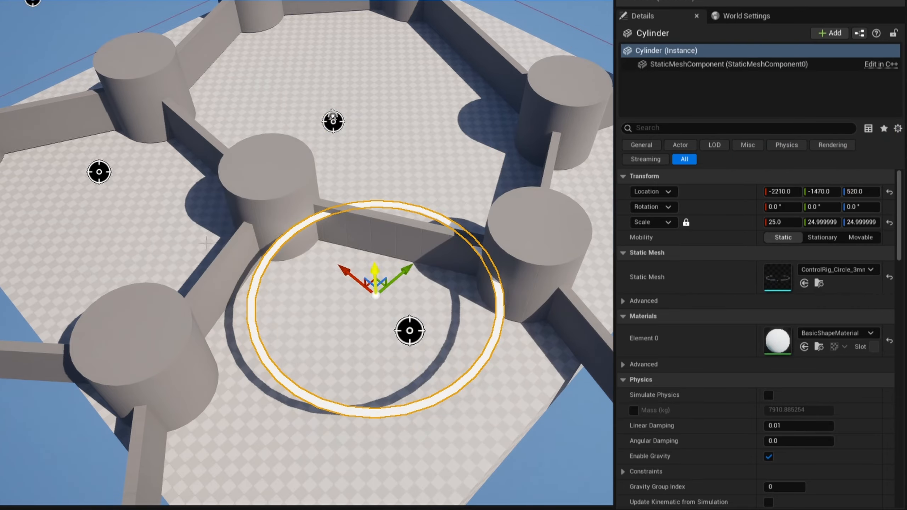
- Move the circle sideways so that it straddles the wall between two towers
right_click_drag(421, 220, 421, 220)
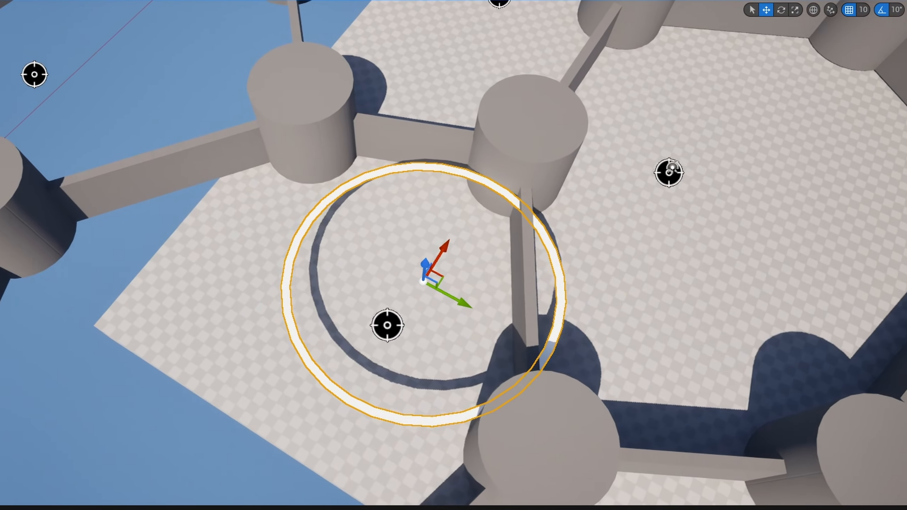
right_click_drag(467, 265, 466, 265)
left_click_drag(452, 256, 555, 270)
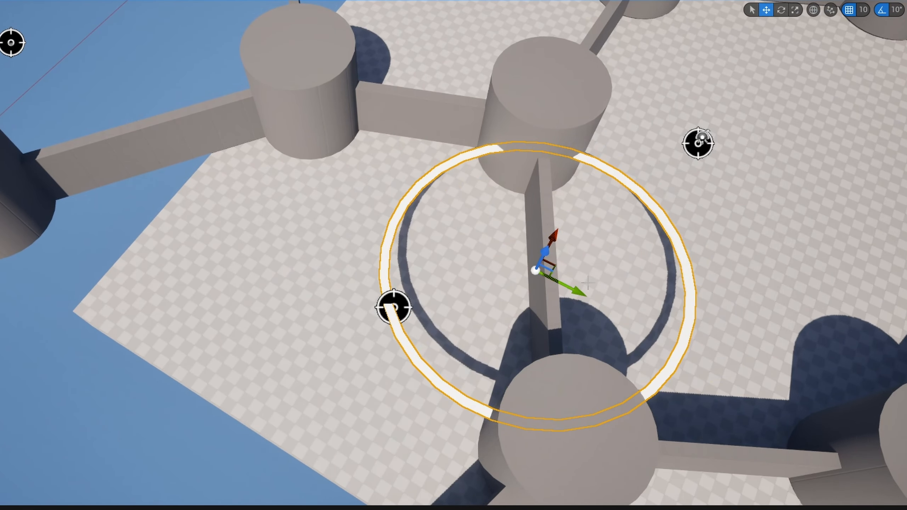
right_click_drag(625, 314, 625, 315)
right_click_drag(517, 317, 517, 317)
left_click_drag(517, 317, 626, 184, "alt")
key("r")
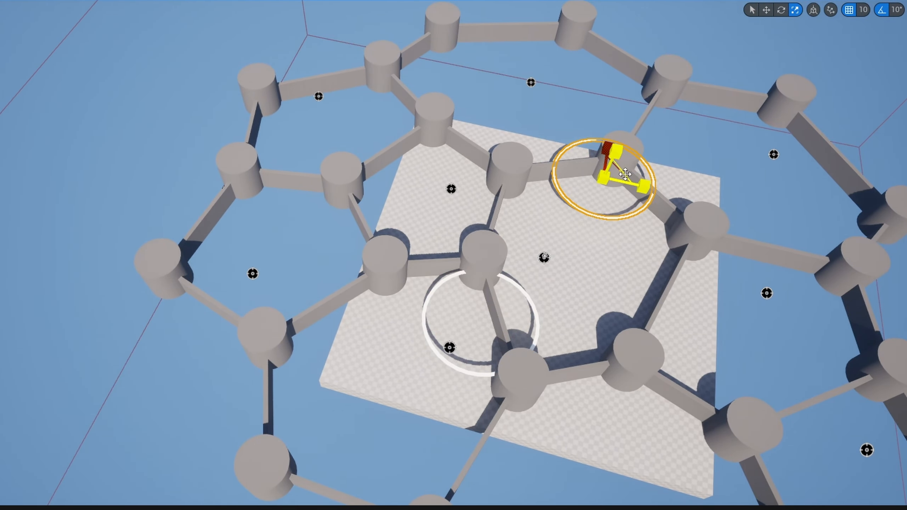
- Add the actor tag Hole to the circle that straddles the wall
right_click_drag(416, 326, 416, 325)
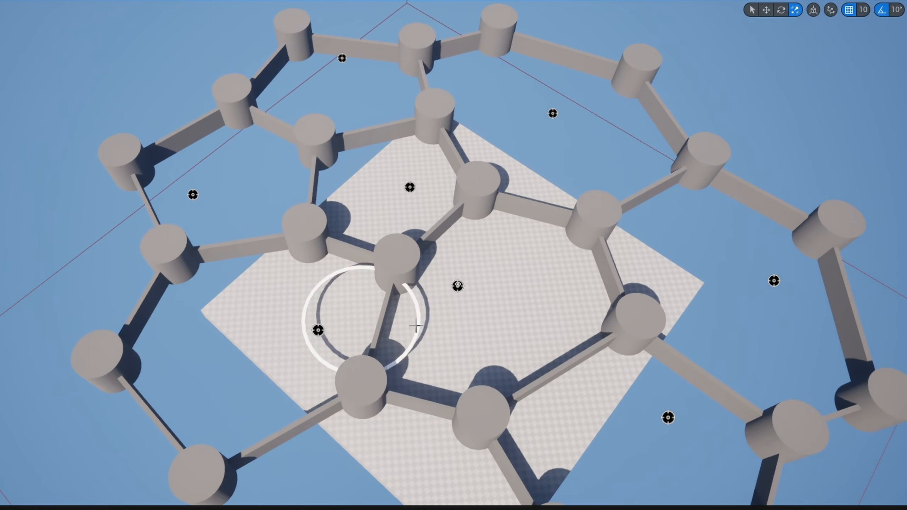
left_click(416, 326)
key("f")
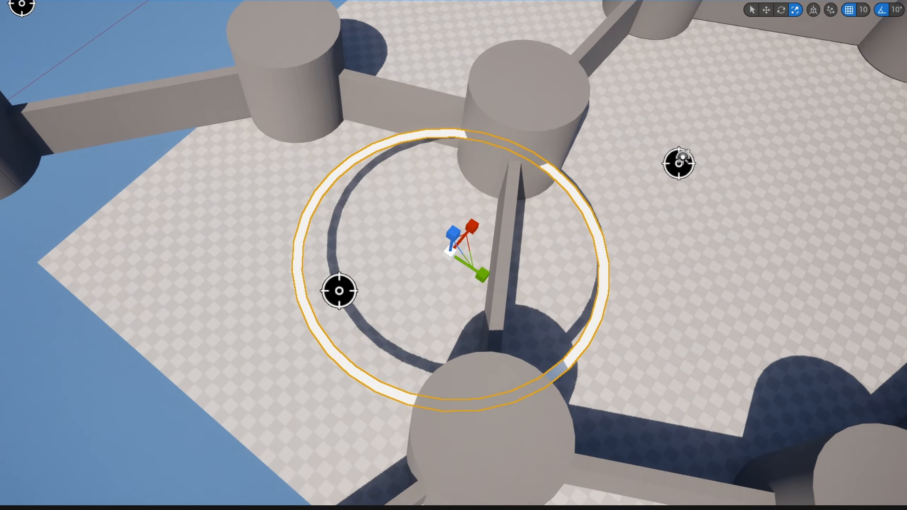
left_click(652, 128)
type("tag")
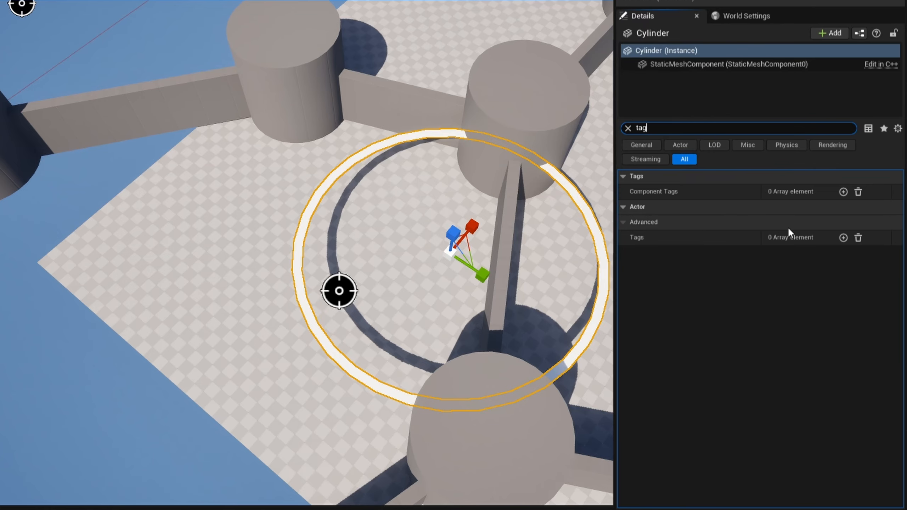
left_click(843, 238)
left_click(792, 253)
type("Hole")
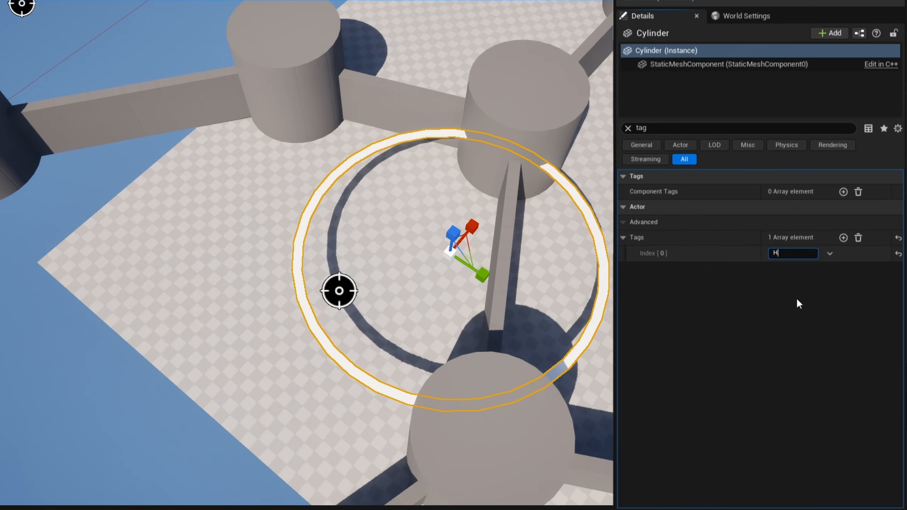
key("Return")
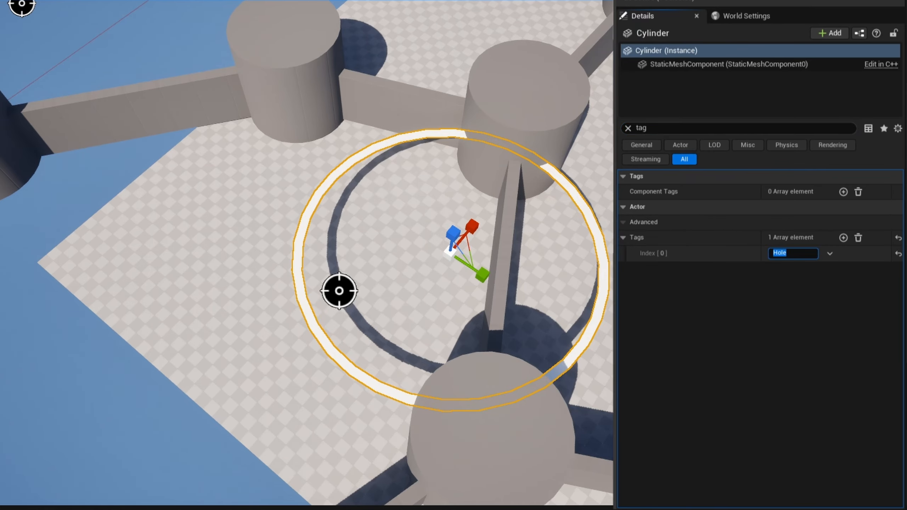
- Duplicate the tagged circle, enlarge the copy, and place it over the walls around two towers near the floor's opposite edge
scroll(307, 250, "down", 10)
key("F11")
left_click_drag(405, 316, 666, 224, "alt")
key("r")
key("w")
right_click_drag(666, 224, 621, 167)
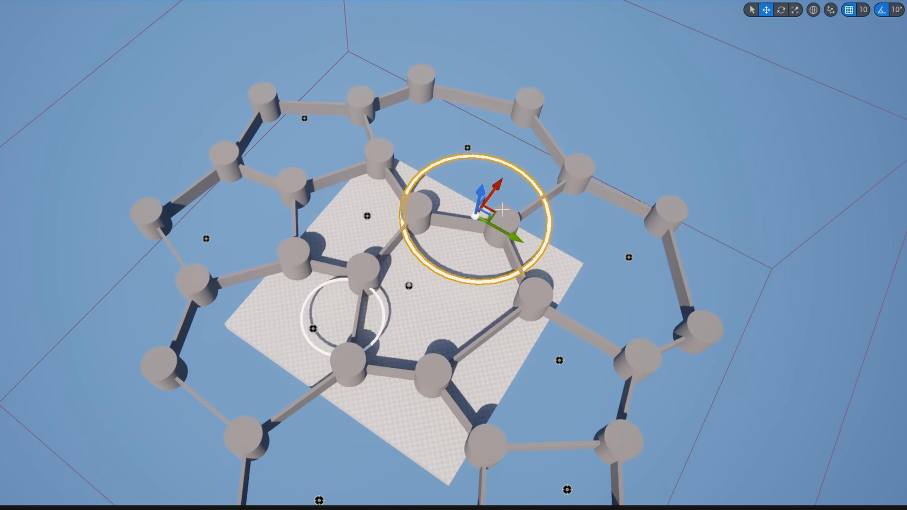
left_click_drag(496, 210, 548, 265)
- Duplicate the Self Get Actor Data, Circle and Create Shapes nodes into the empty area below the existing graph
scroll(494, 350, "down", 5)
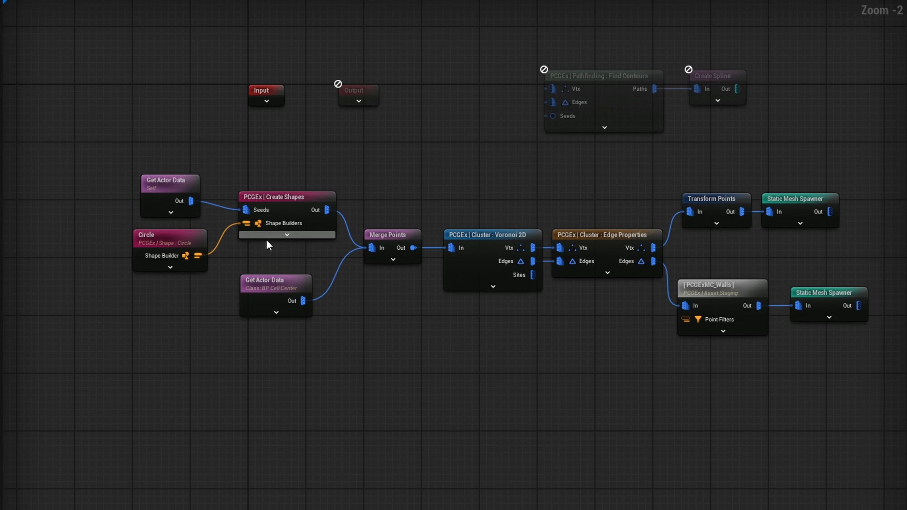
left_click_drag(313, 156, 222, 225)
left_click_drag(159, 247, 140, 255)
right_click_drag(289, 367, 290, 278)
key("ctrl+c")
key("ctrl+v")
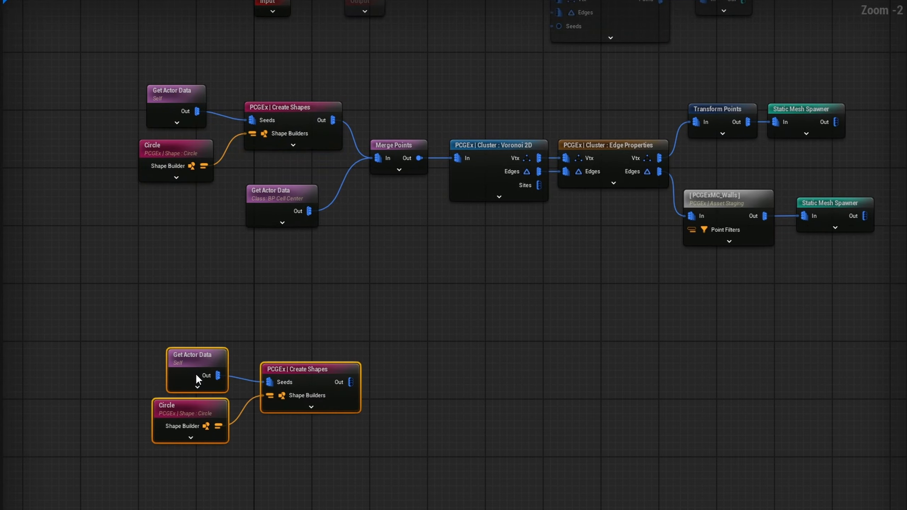
scroll(277, 396, "up", 2)
left_click(333, 425)
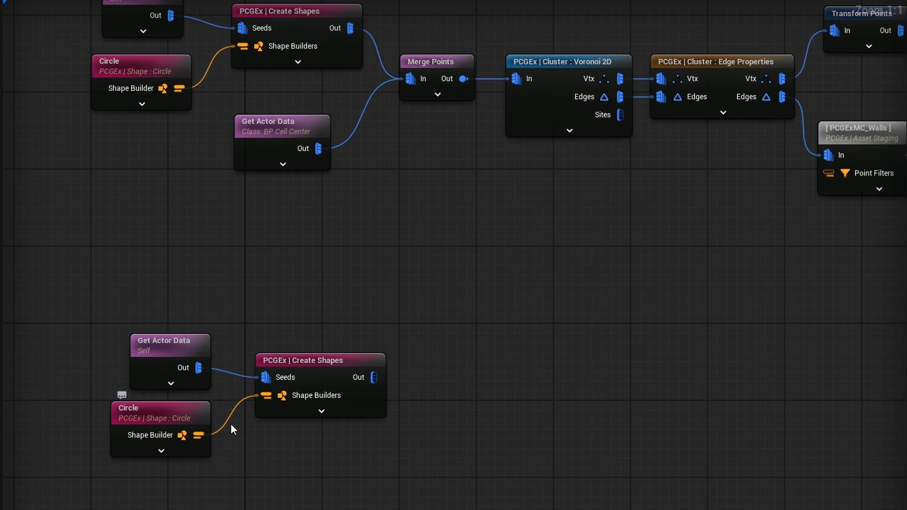
- Set the duplicated Get Actor Data node to find All World Actors by the tag Hole, allowing multiple actors
left_click_drag(193, 298, 153, 354)
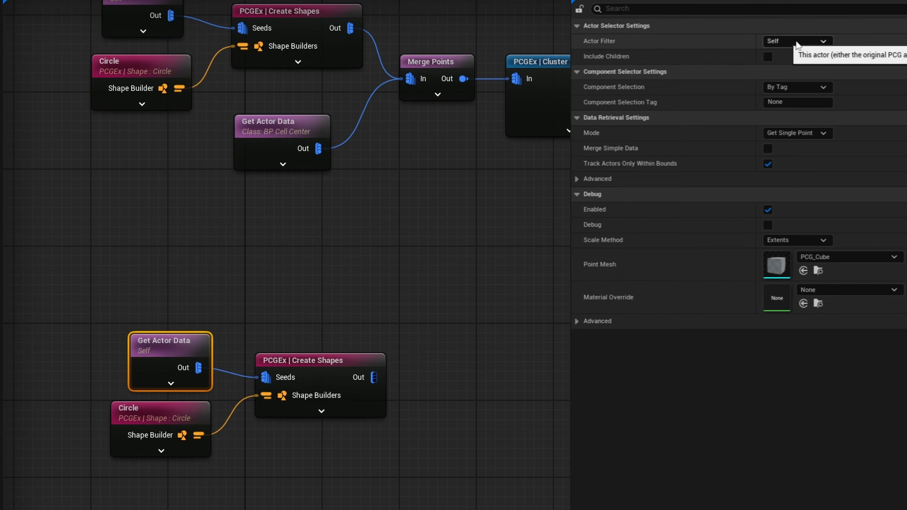
left_click(784, 42)
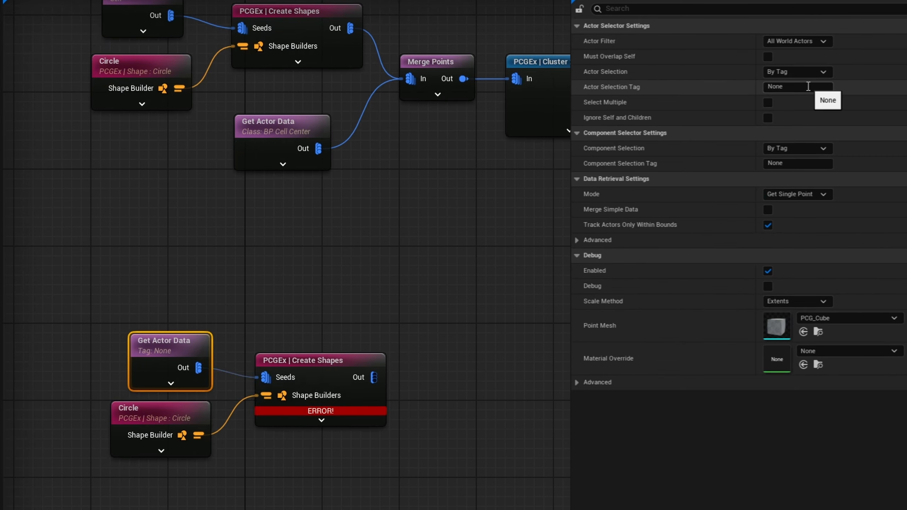
left_click(800, 87)
type("Hole")
key("Return")
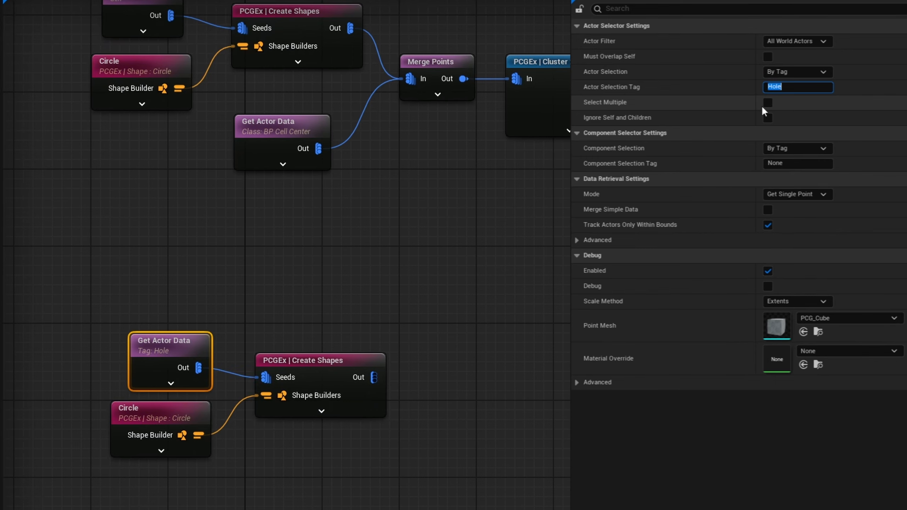
- Debug the duplicated Create Shapes node with Absolute scale and point scale 3, and inspect the points around both circles
left_click(328, 361)
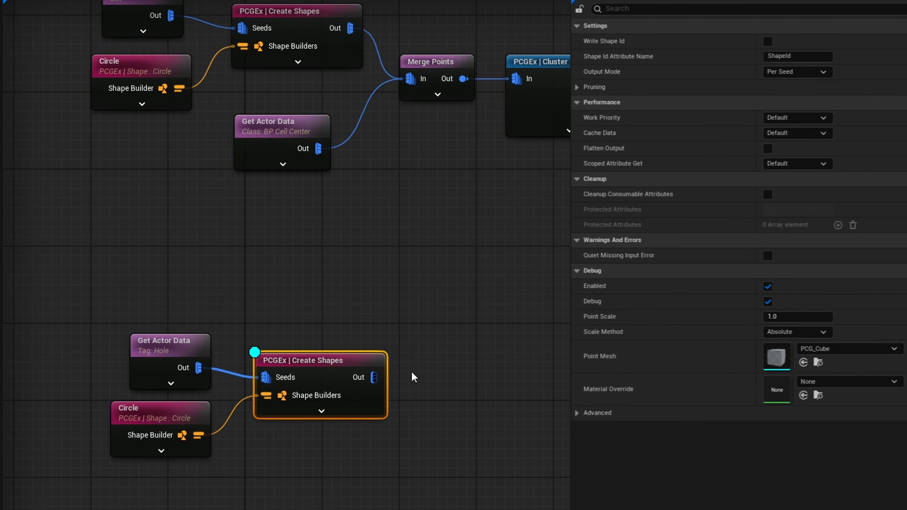
left_click(798, 317)
type("3")
key("Return")
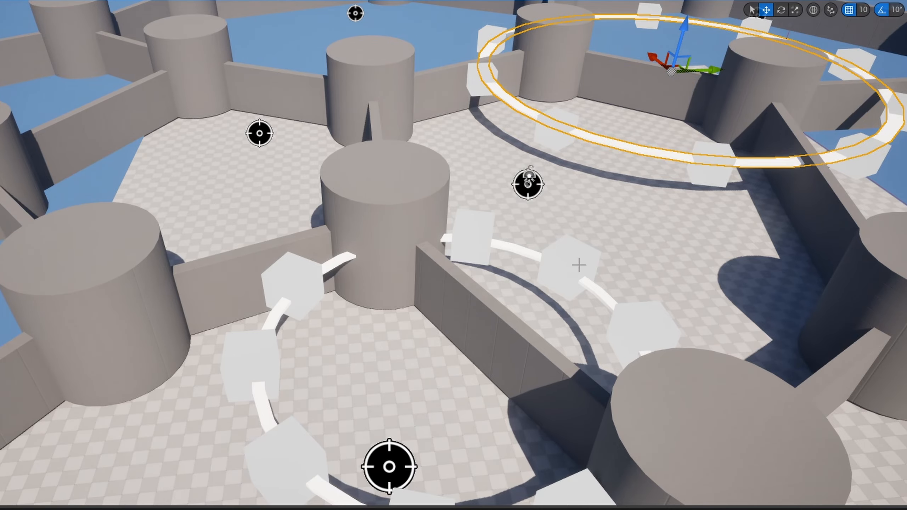
right_click_drag(656, 339, 477, 320)
key("f")
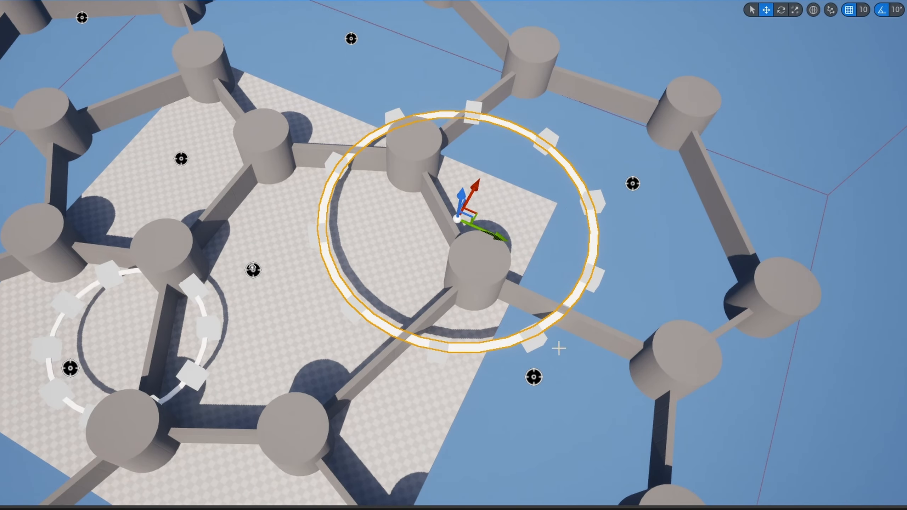
right_click_drag(559, 348, 419, 318)
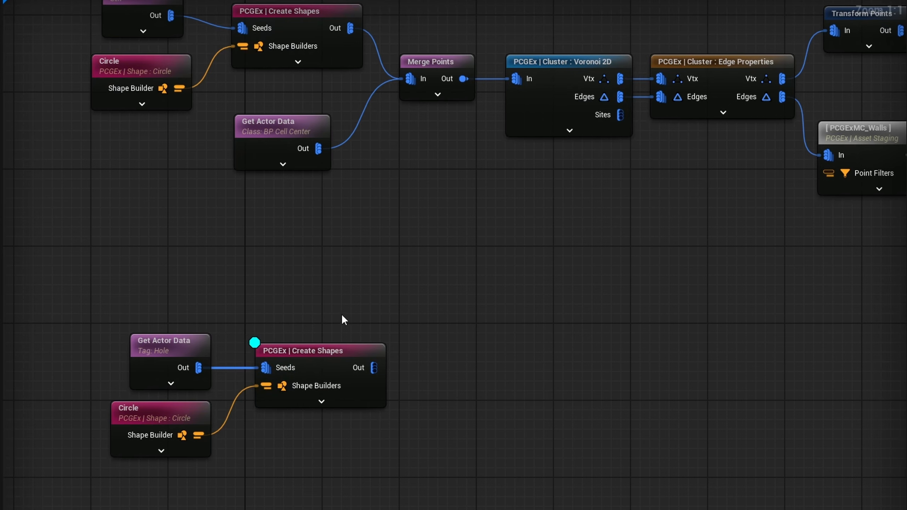
- Add a PCGEx Path : To Clusters node fed by the output of the duplicated Create Shapes node
left_click_drag(374, 367, 440, 365)
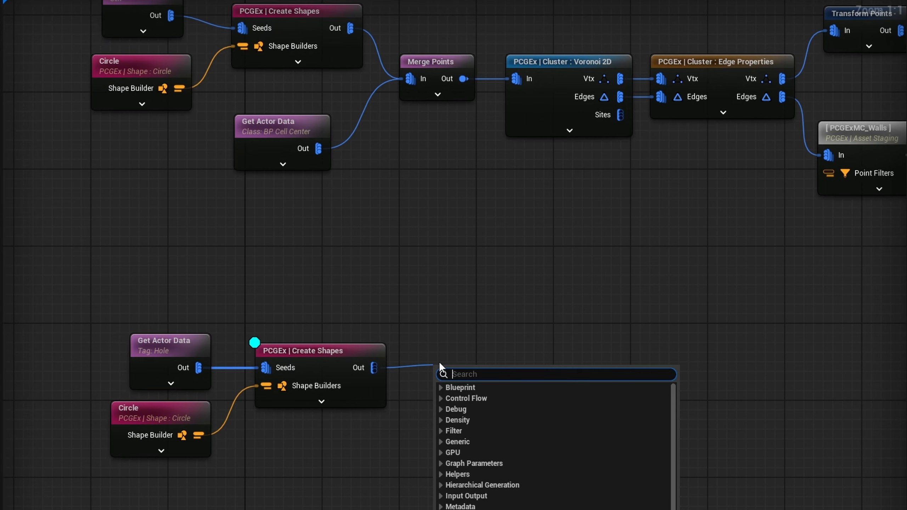
type("path to c")
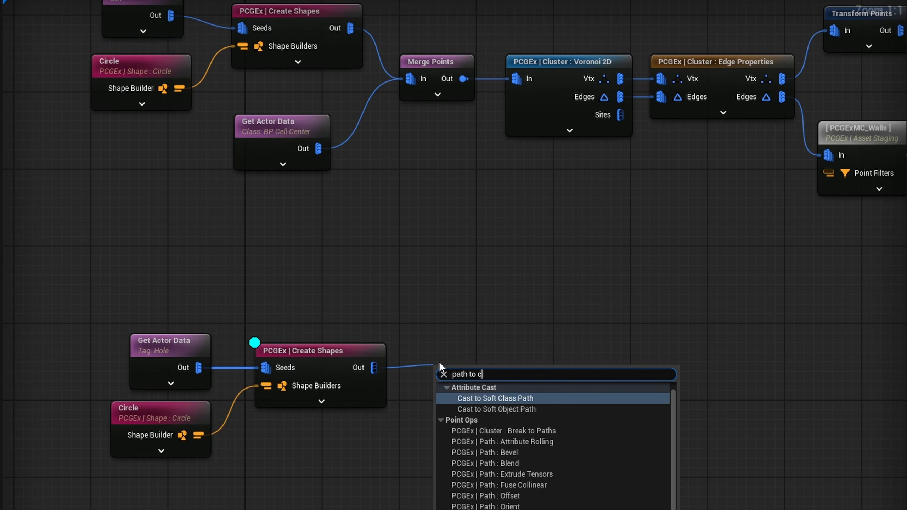
type("lus")
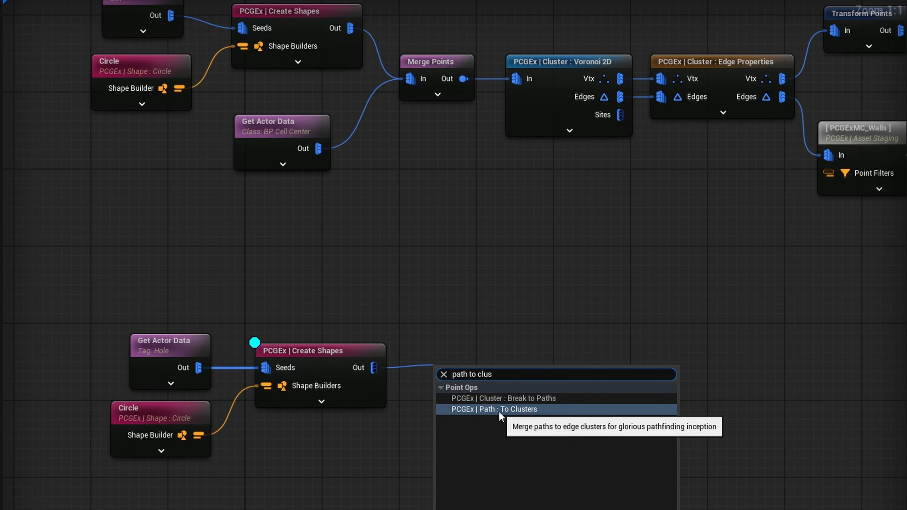
left_click(513, 410)
left_click_drag(492, 370, 482, 356)
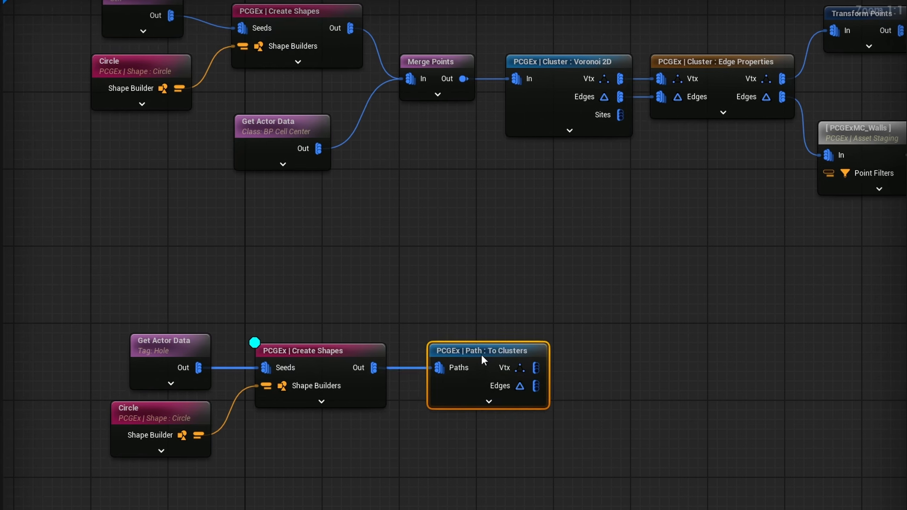
- Disconnect the Edge Properties node from the Voronoi 2D outputs and move it with its downstream nodes farther away to free space
left_click(477, 352)
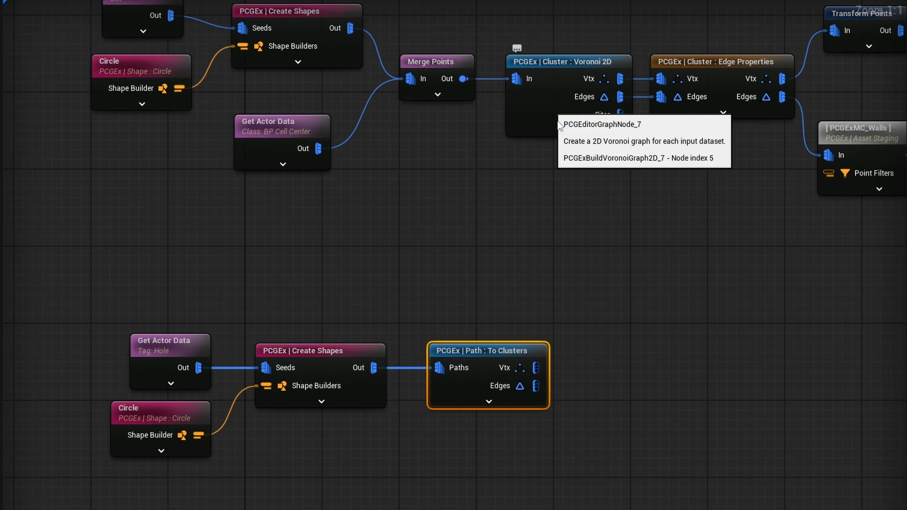
right_click_drag(586, 110, 368, 199)
left_click(334, 174, "alt")
left_click_drag(805, 306, 386, 89)
left_click_drag(384, 139, 528, 140)
right_click_drag(374, 365, 475, 339)
- Add a PCGEx Cluster : Fuse node and feed it the Vtx and Edges of both Voronoi 2D and Path : To Clusters
right_click(474, 339)
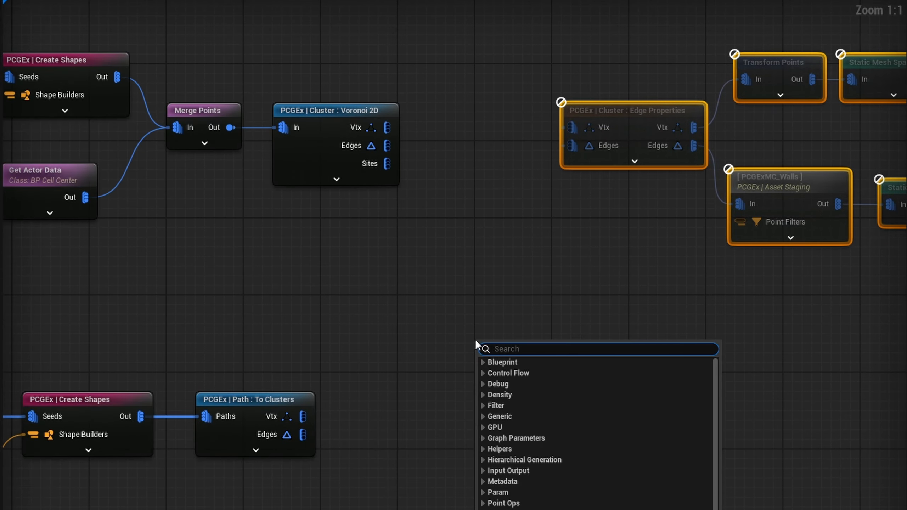
type("cluster fuse")
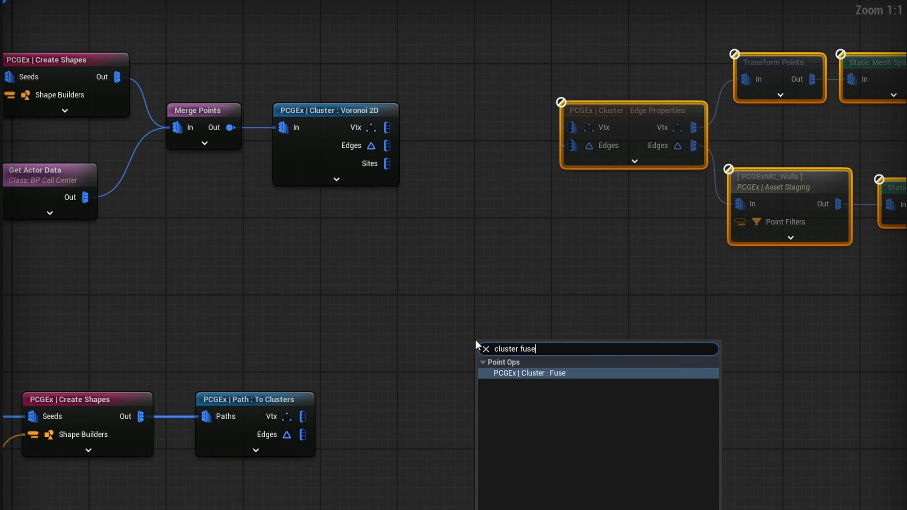
key("Return")
left_click_drag(390, 131, 479, 364)
left_click_drag(379, 146, 483, 384)
left_click_drag(303, 416, 486, 364)
left_click_drag(286, 433, 486, 382)
- Add a PCGEx Debug Edges node fed by the Vtx and Edges outputs of the Fuse node
scroll(499, 447, "down", 2)
scroll(471, 360, "up", 2)
left_click_drag(488, 312, 554, 302)
type("debug edg")
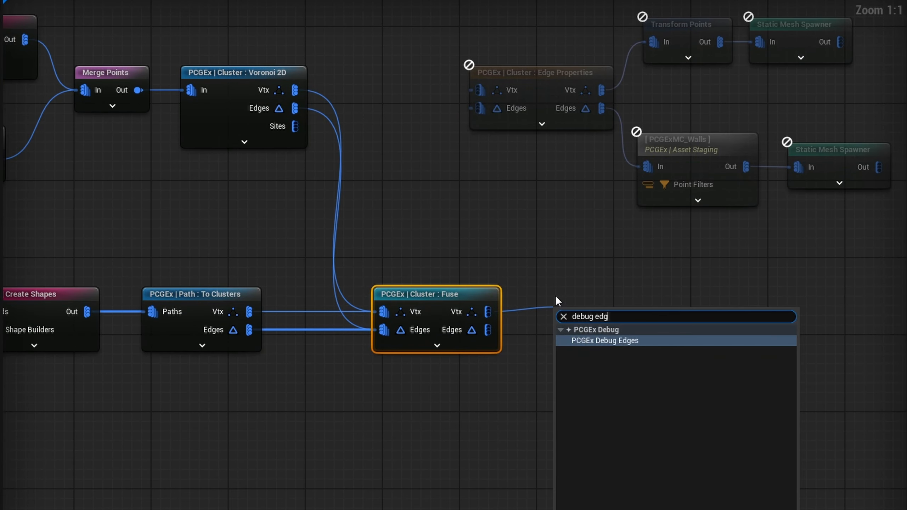
key("Return")
left_click_drag(488, 330, 565, 359)
left_click_drag(590, 316, 553, 286)
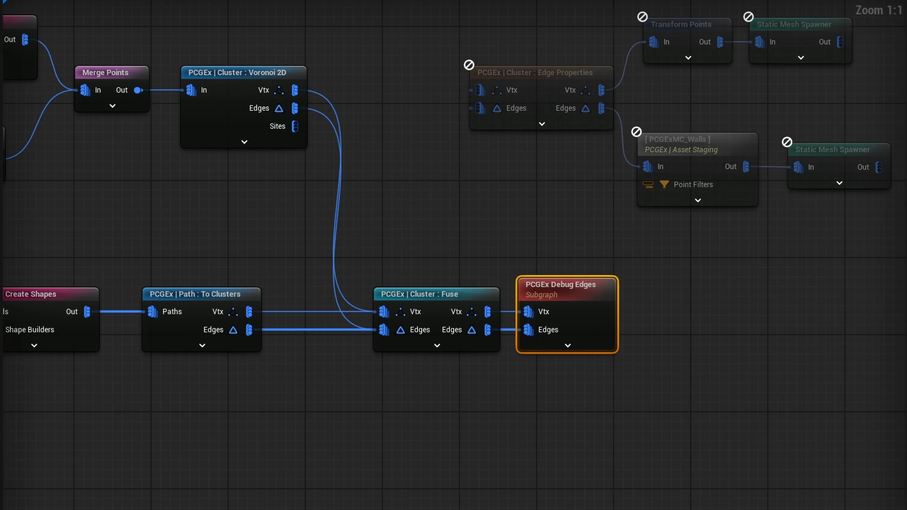
- Set the Debug Edges radius to 10 and inspect how the circles and Voronoi edges meet in the viewport
left_click(773, 121)
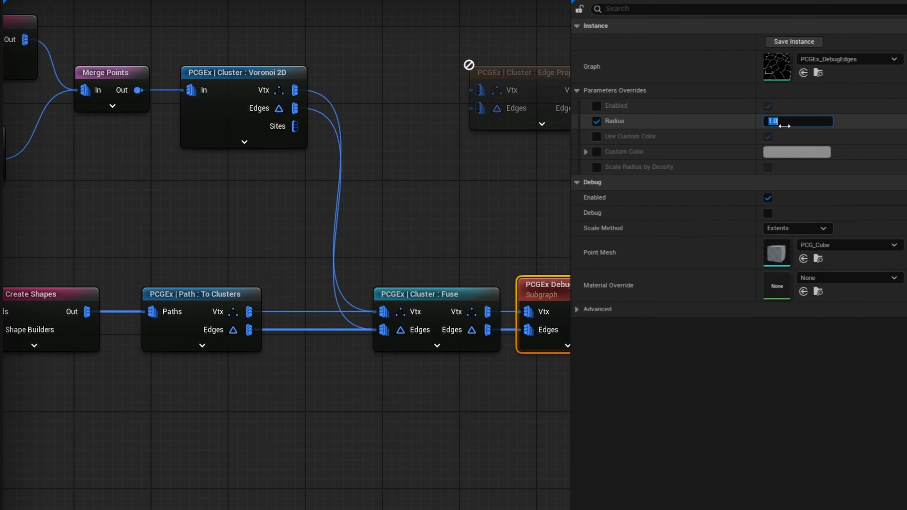
type("10")
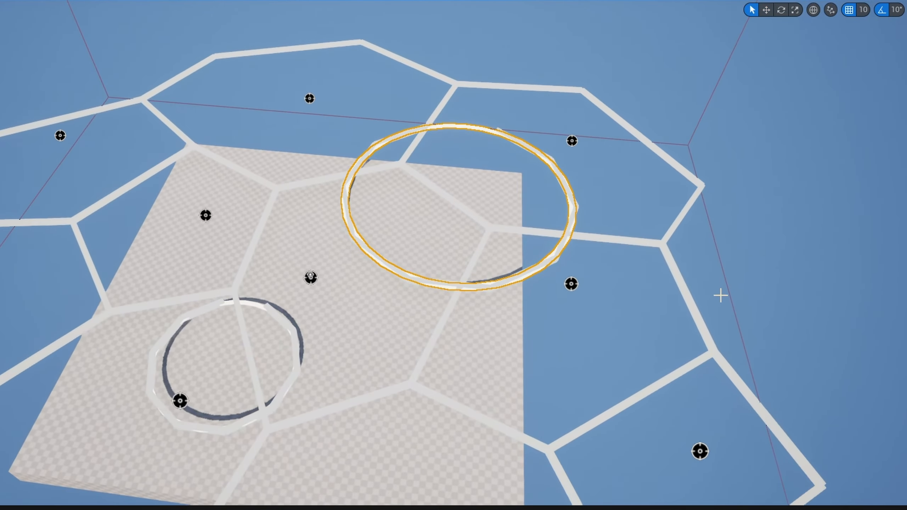
left_click_drag(721, 296, 355, 345, "alt")
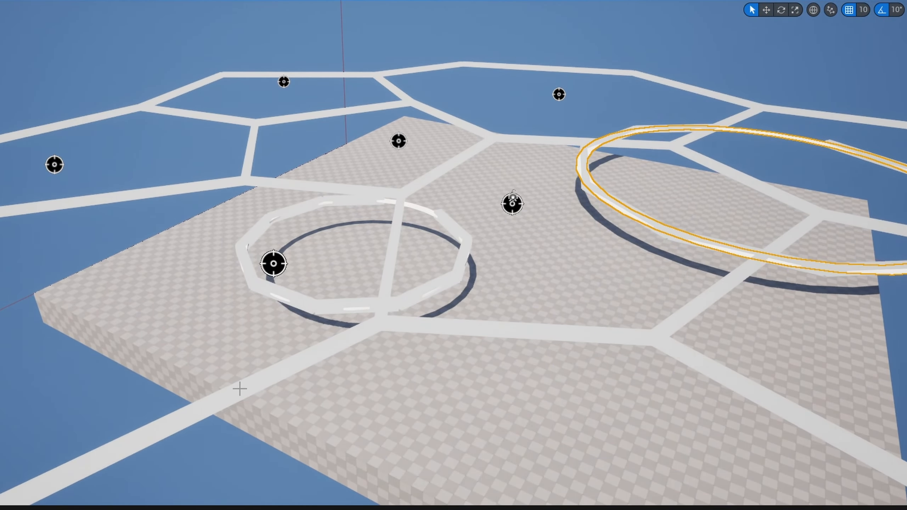
left_click_drag(239, 388, 577, 290)
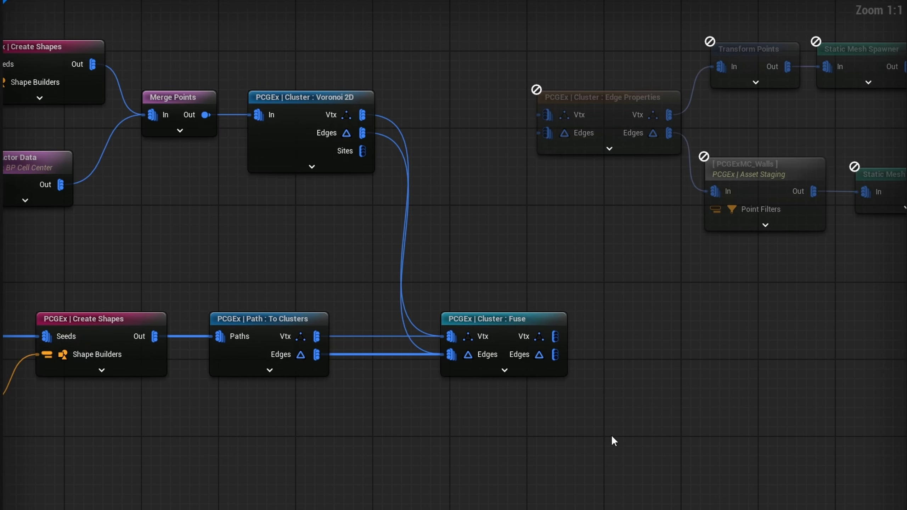
- Add a PCGEx Cluster : Refine node to the Fuse node's Vtx output and set its refinement to Refine : Filter
left_click_drag(555, 336, 617, 333)
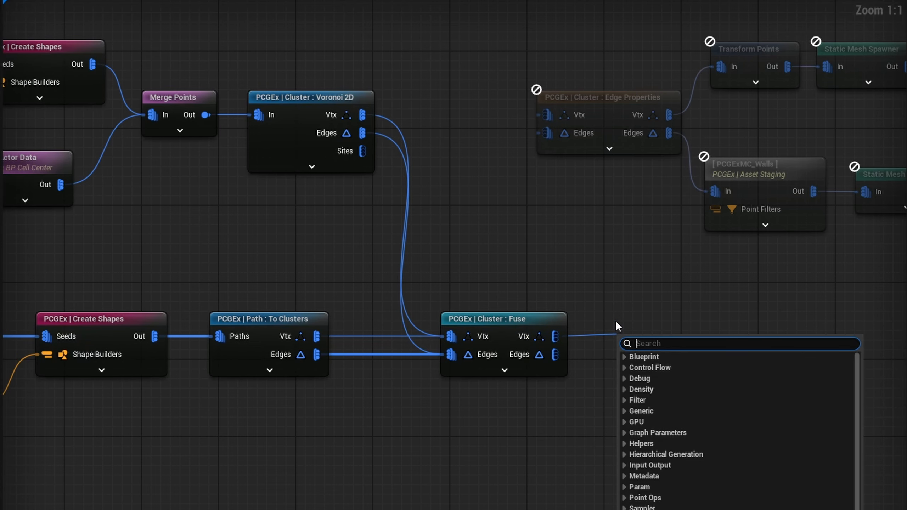
type("filter")
scroll(697, 421, "down", 4)
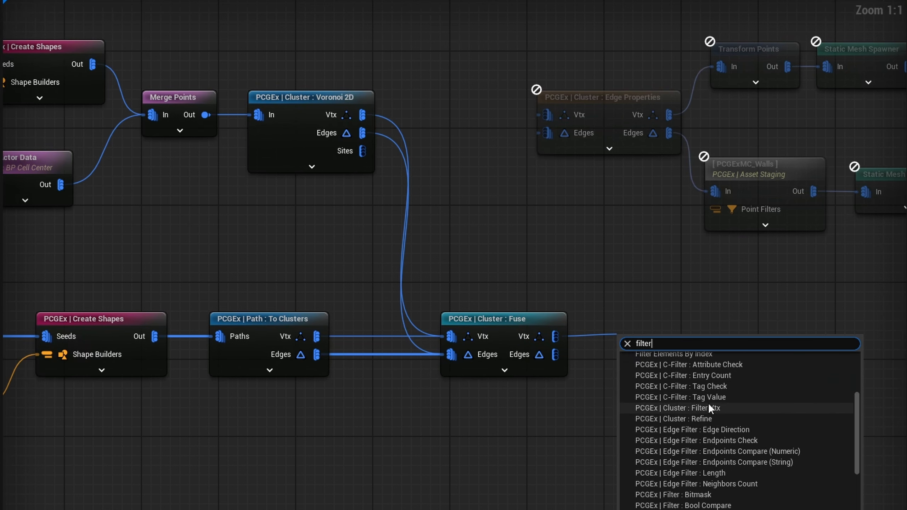
scroll(706, 388, "down", 8)
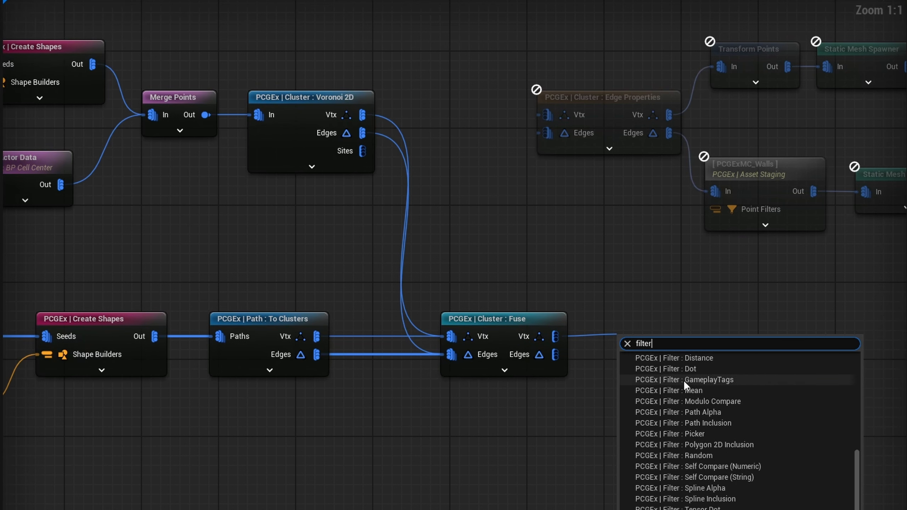
scroll(710, 450, "up", 10)
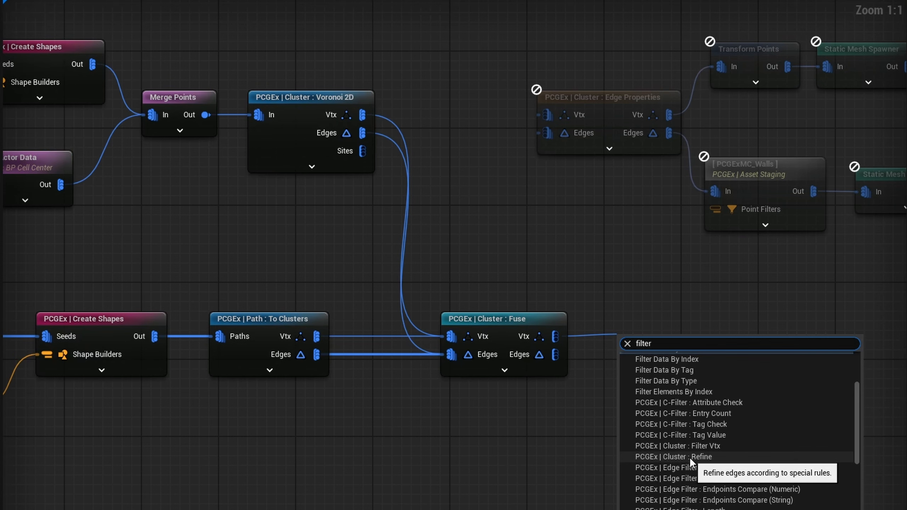
type("cluster")
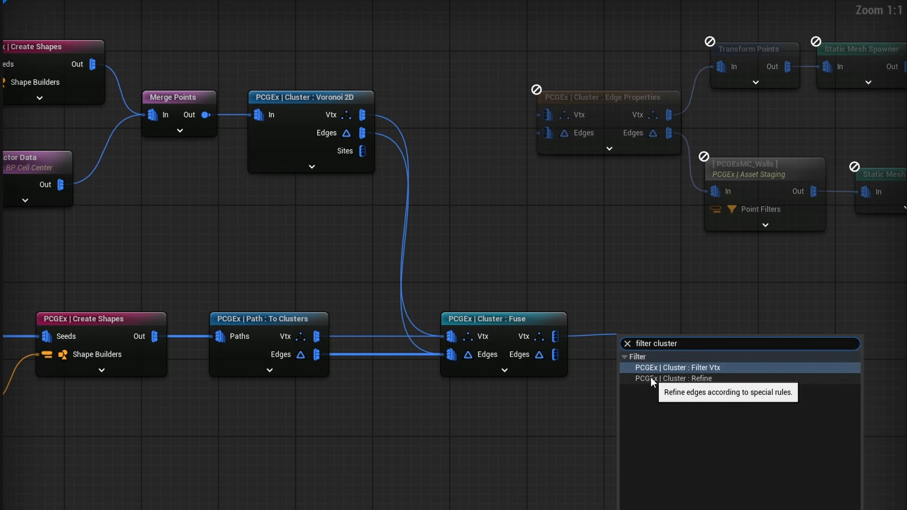
left_click(685, 377)
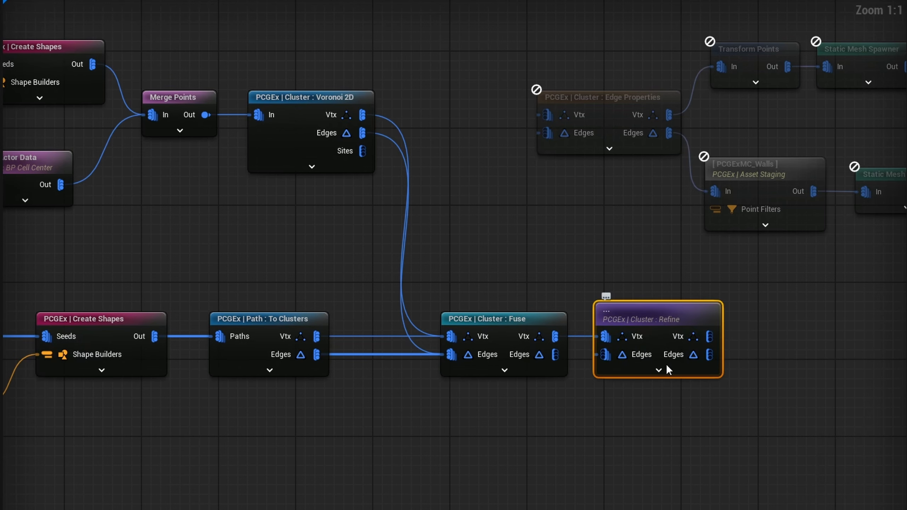
left_click(686, 364)
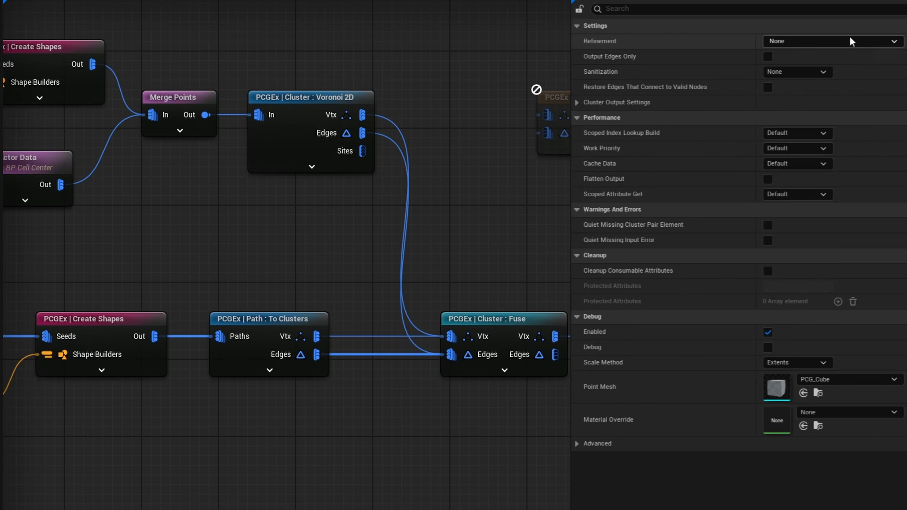
left_click(852, 41)
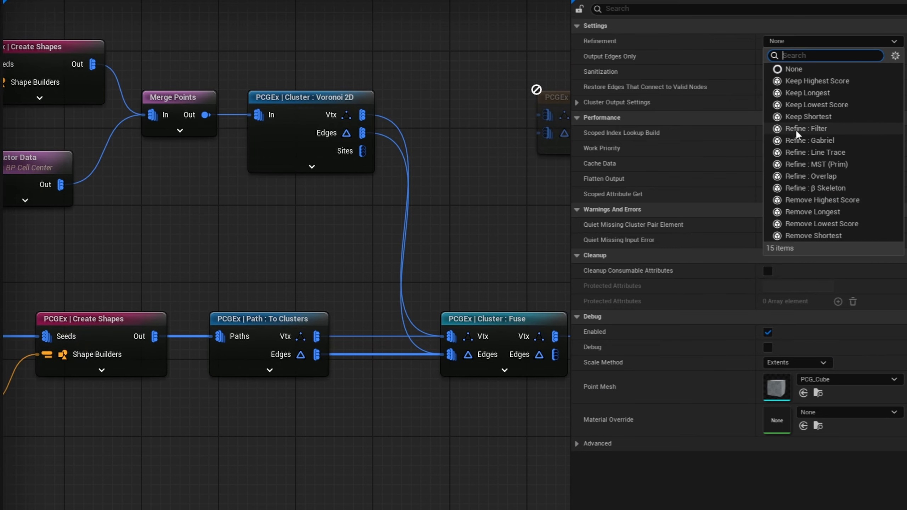
left_click(806, 129)
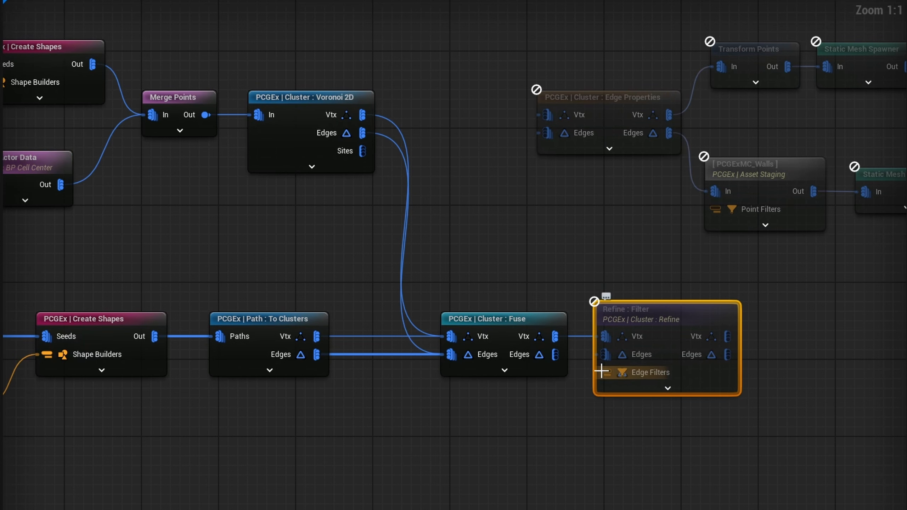
- Add a PCGEx Path : Offset node fed by the output of the Create Shapes node for the Hole circles
right_click_drag(318, 473, 502, 409)
left_click_drag(340, 212, 228, 365)
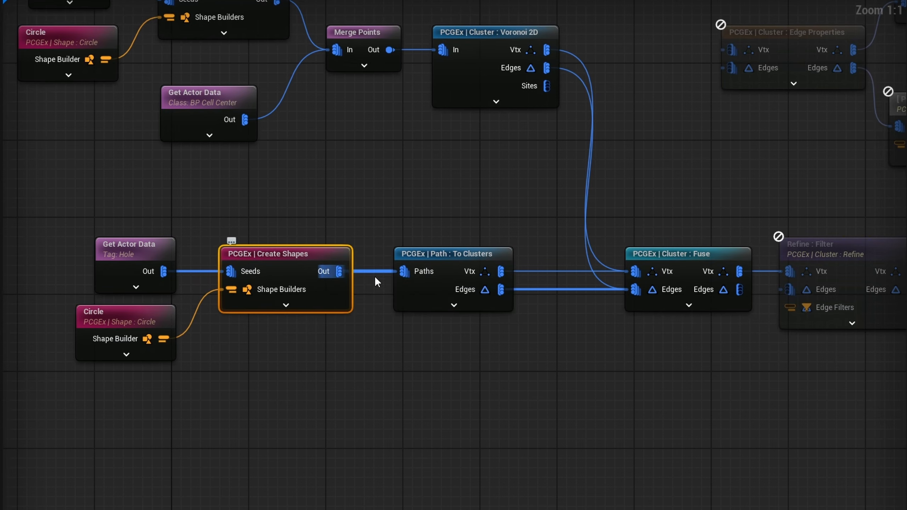
left_click_drag(338, 271, 395, 366)
type("pat")
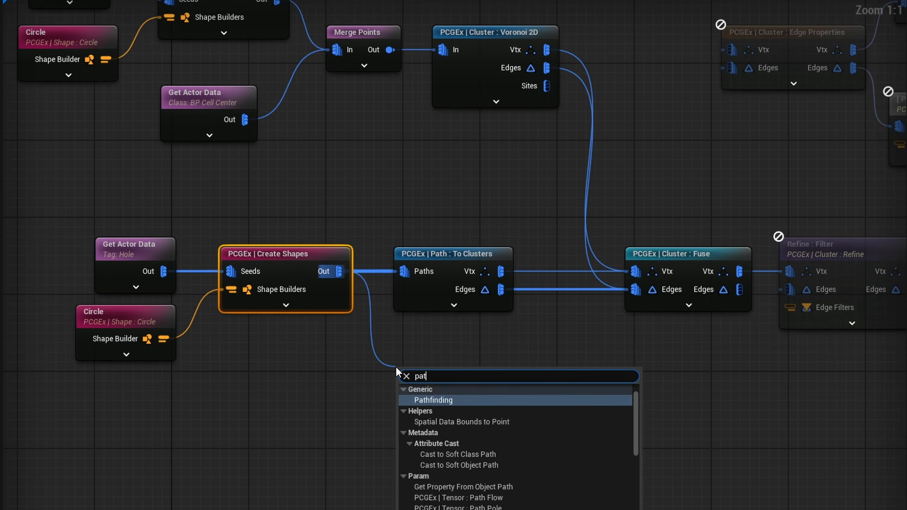
type("h offset")
key("Return")
right_click_drag(396, 366, 353, 297)
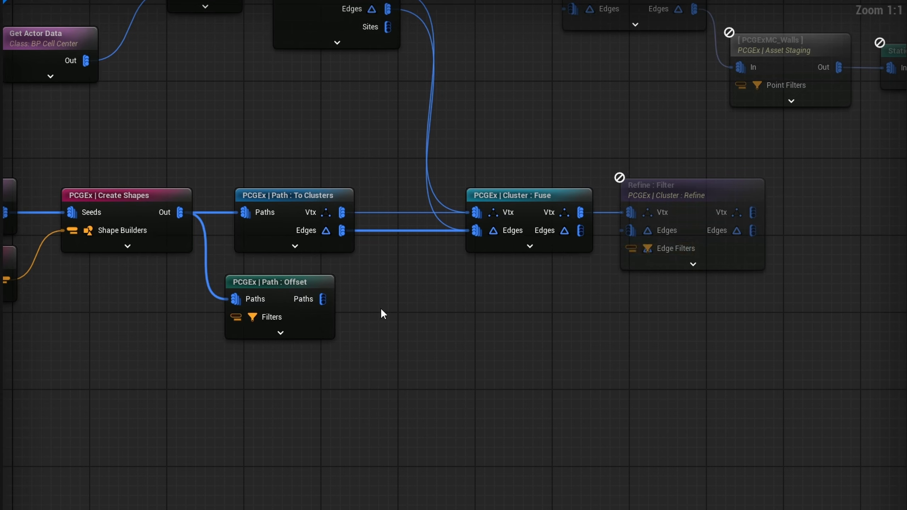
- Add a PCGEx Filter : Polygon 2D Inclusion node in the empty area beside the Path : Offset node
right_click(439, 297)
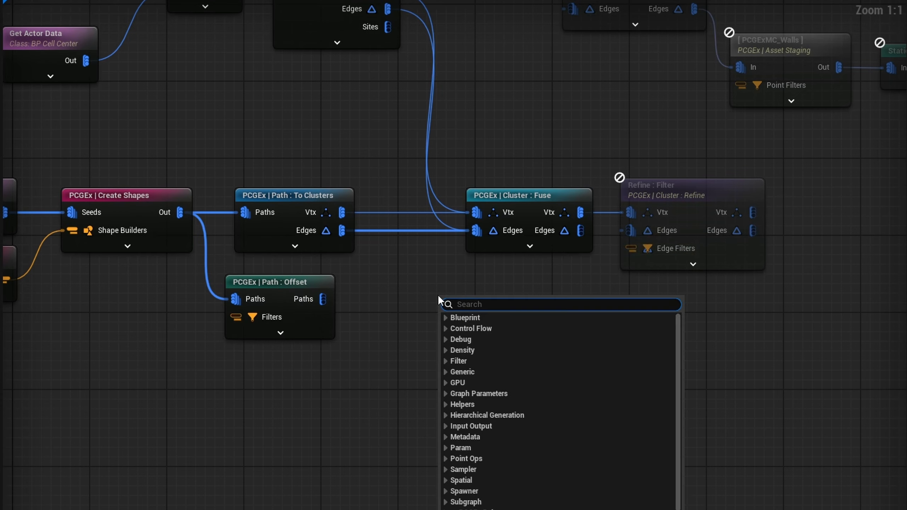
type("filter poly")
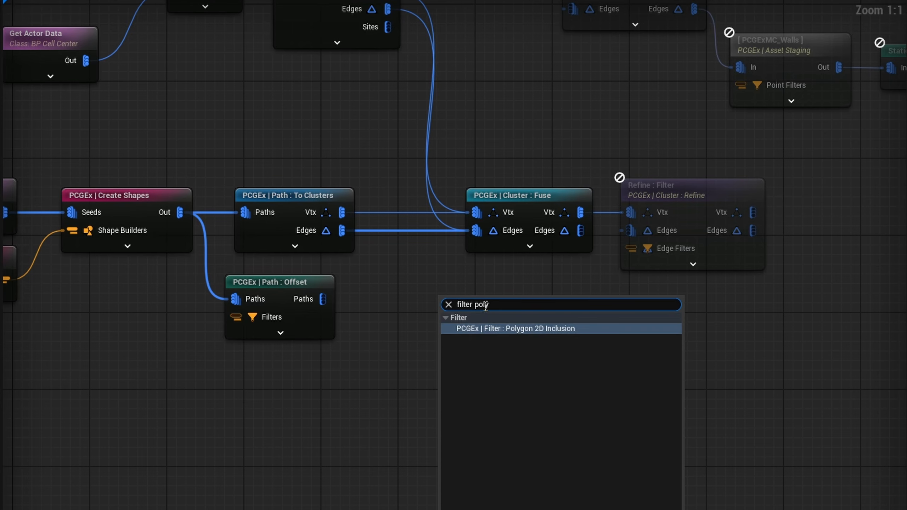
key("BackSpace")
scroll(539, 388, "down", 5)
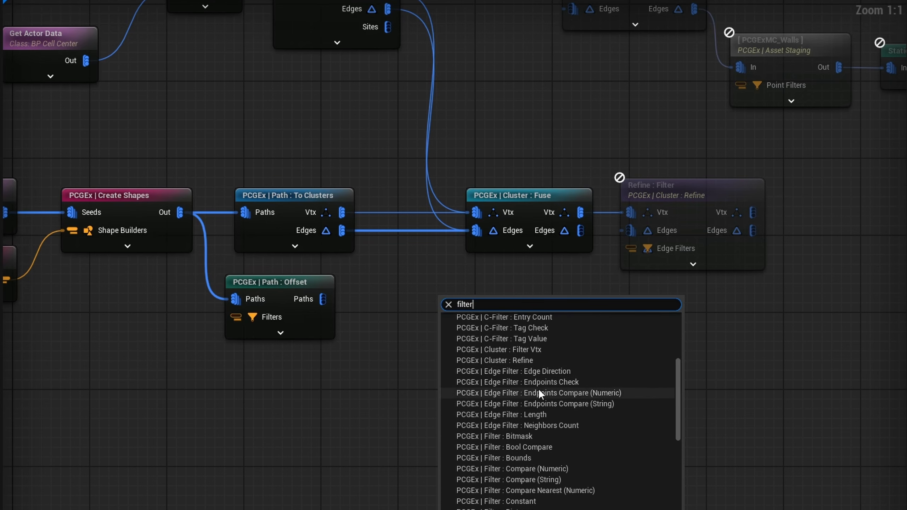
scroll(538, 388, "down", 5)
scroll(529, 418, "up", 4)
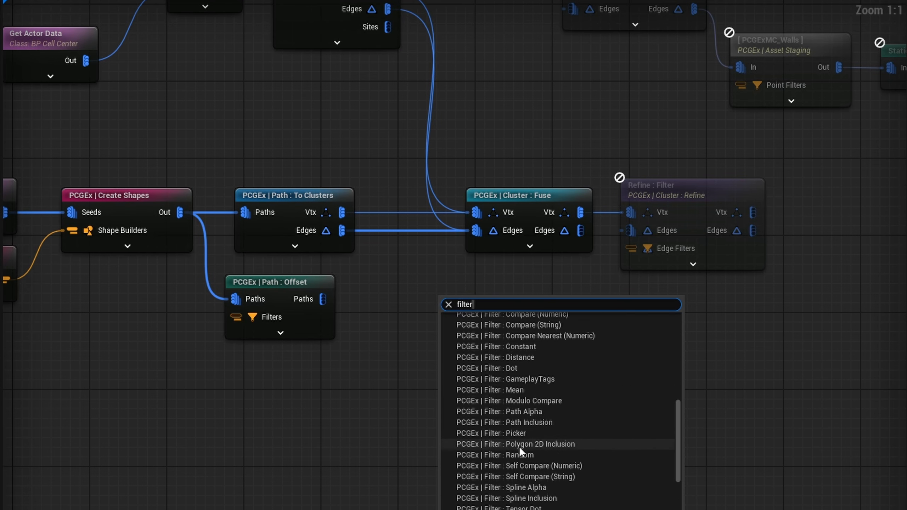
scroll(536, 433, "down", 2)
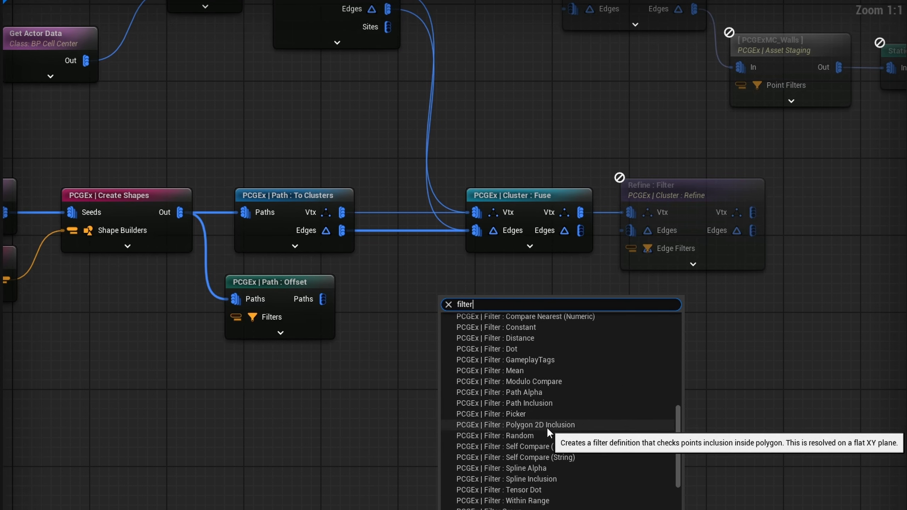
left_click(547, 428)
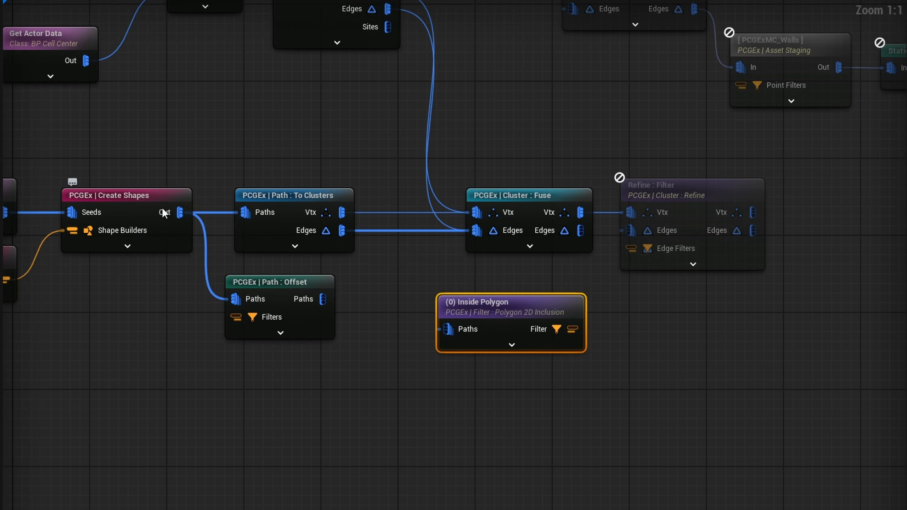
- Wire Path : Offset through the polygon inclusion filter into the Refine node's Edge Filters, and connect the Fuse edges to Refine
right_click_drag(162, 207, 242, 200)
left_click_drag(246, 140, 170, 266)
left_click_drag(256, 372, 439, 265)
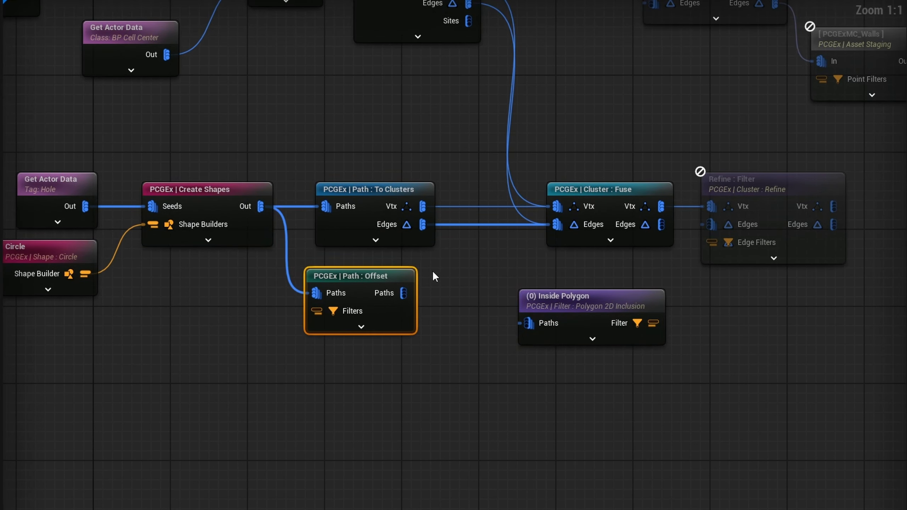
left_click_drag(403, 293, 529, 324)
left_click_drag(583, 302, 592, 272)
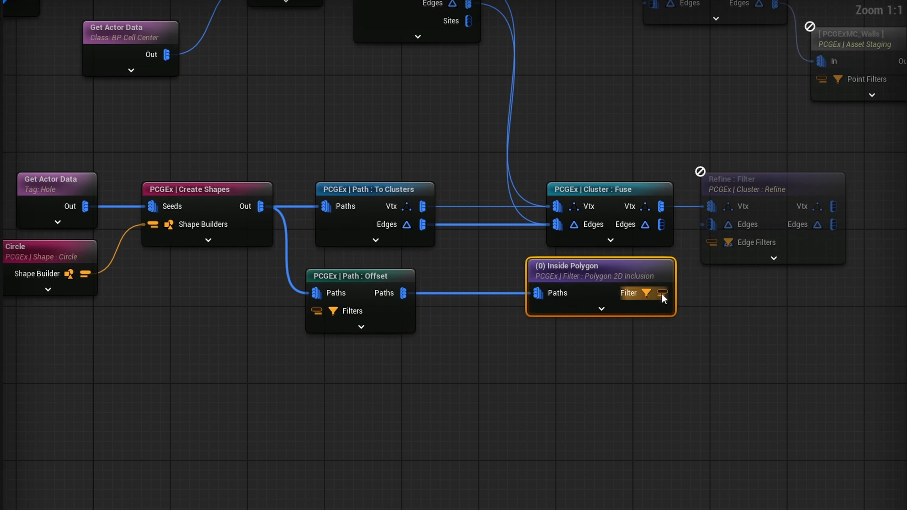
left_click_drag(662, 293, 736, 248)
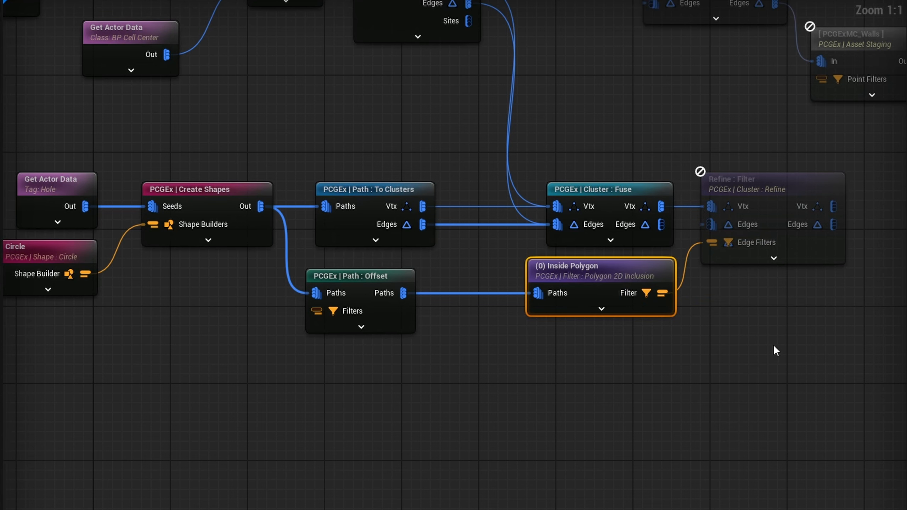
right_click_drag(771, 256, 625, 287)
left_click_drag(514, 256, 571, 256)
- Add a PCGEx Debug Edges node fed by the Refine node's Vtx and Edges outputs, and increase its radius override
left_click_drag(686, 238, 751, 234)
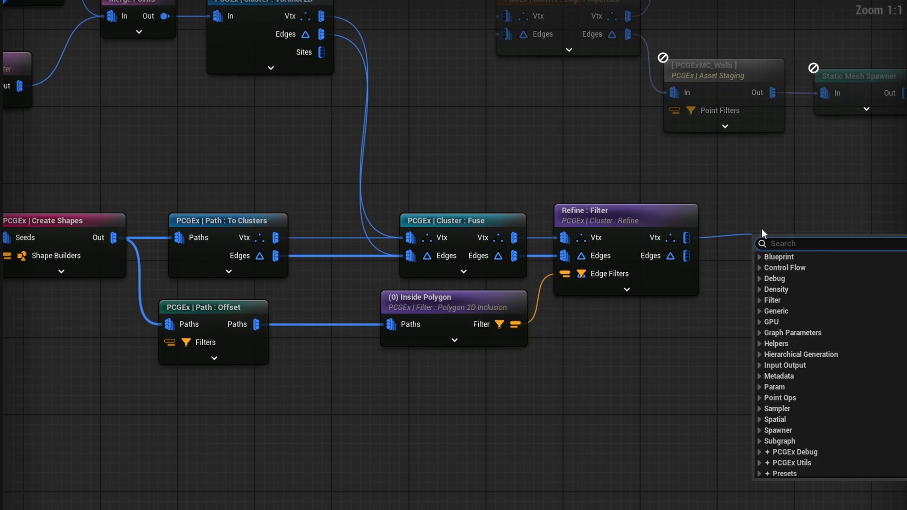
type("d")
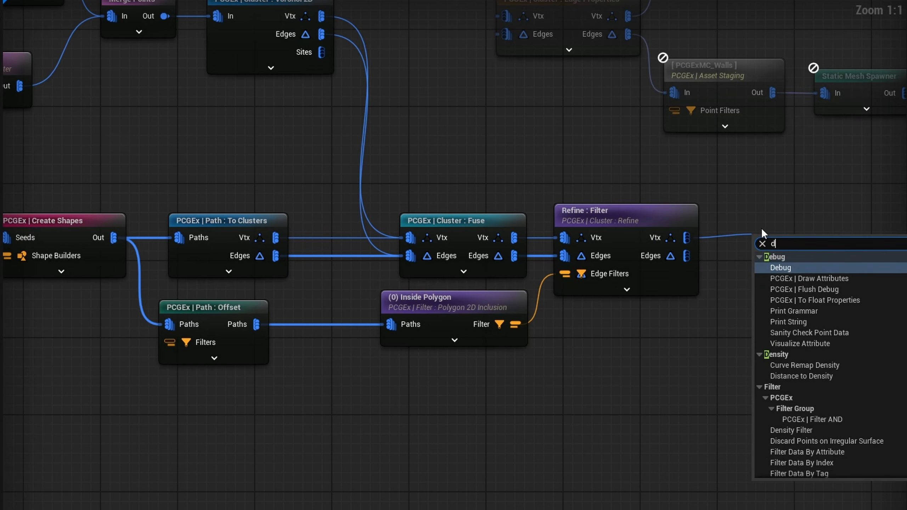
type("ebug edg")
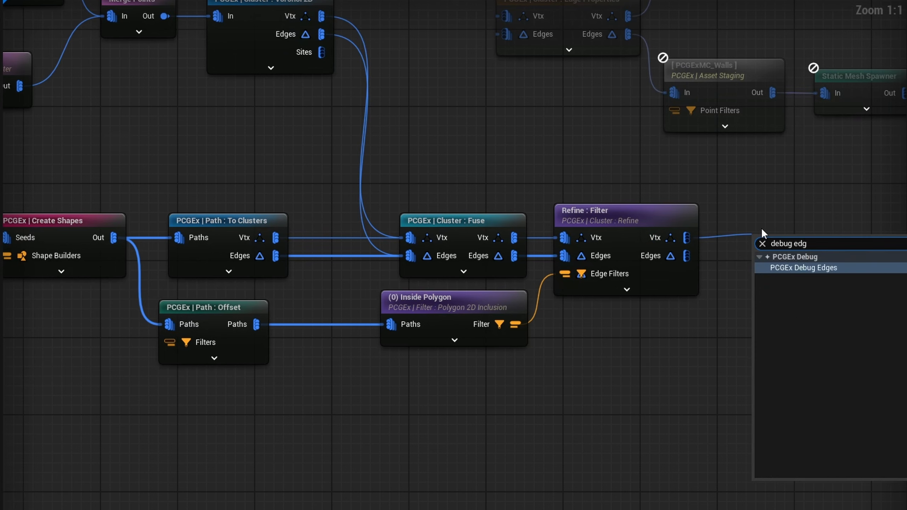
key("Return")
left_click_drag(686, 256, 764, 286)
left_click_drag(784, 245, 761, 214)
left_click(596, 121)
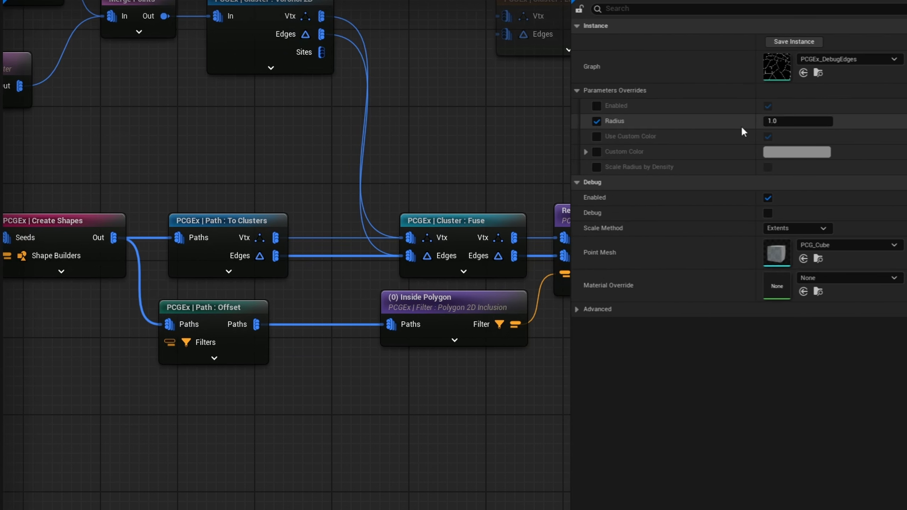
left_click(774, 121)
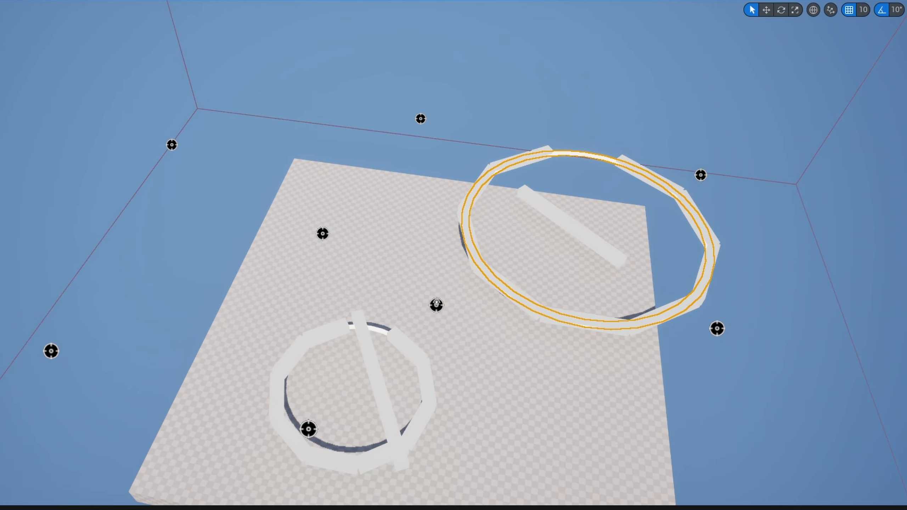
- Delete the PCGEx Debug Edges node connected to the Refine node's outputs
right_click_drag(721, 299, 686, 278)
mouse_move(568, 140)
right_mouse_down()
mouse_move(557, 142)
mouse_move(569, 139)
right_mouse_up()
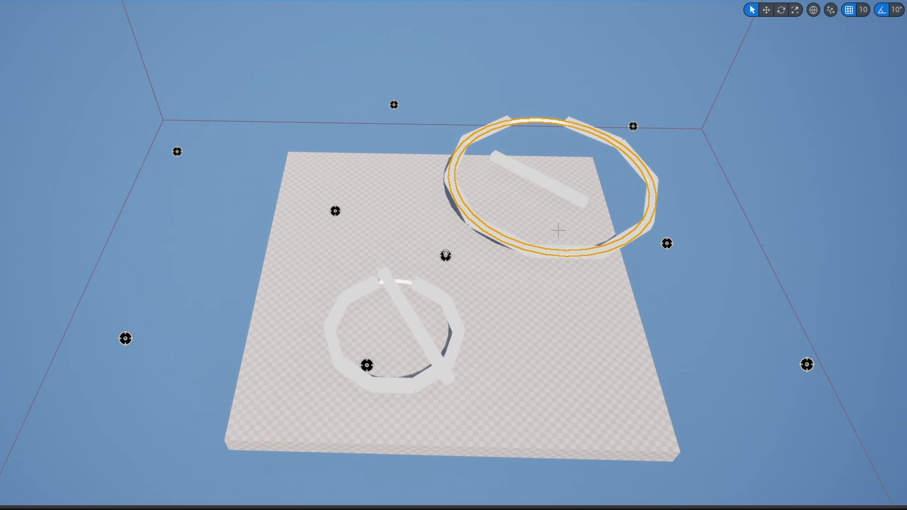
left_click_drag(102, 384, 177, 333)
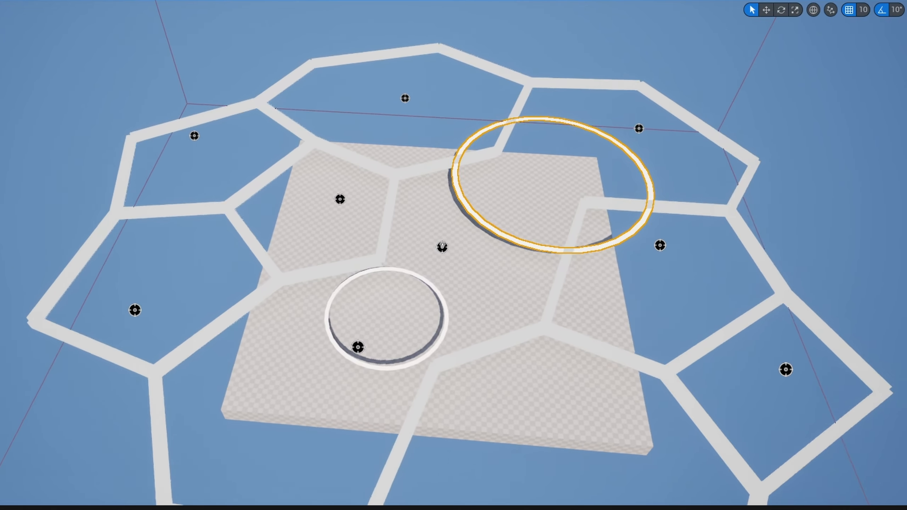
mouse_move(517, 273)
right_mouse_down()
mouse_move(499, 280)
mouse_move(498, 304)
mouse_move(516, 273)
right_mouse_up()
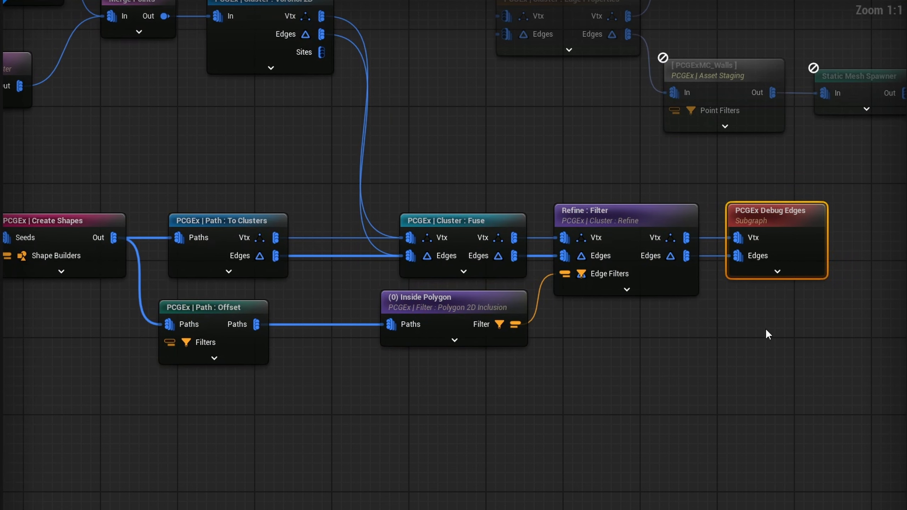
key("Delete")
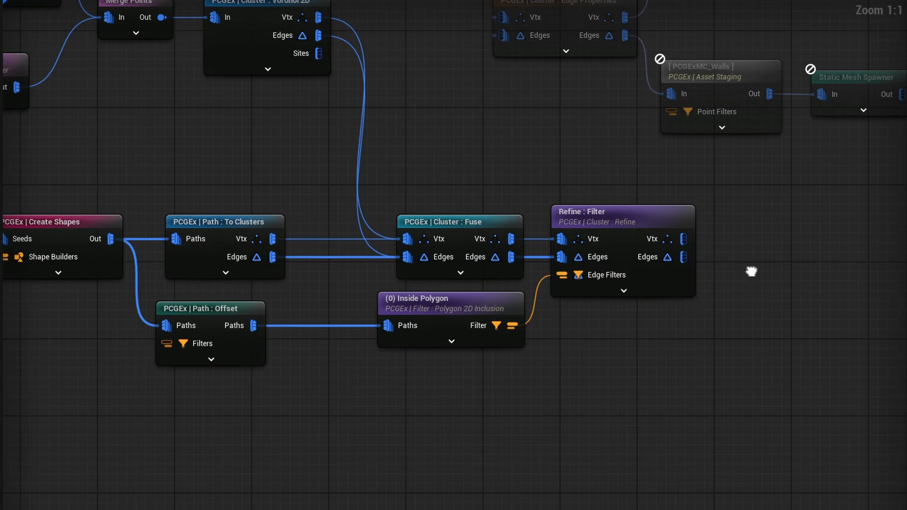
- Copy the disabled Edge Properties, Transform Points, Asset Staging and Static Mesh Spawner nodes and paste the group beside the Refine node
right_click_drag(749, 269, 500, 415)
left_click_drag(775, 81, 306, 260)
right_click_drag(306, 259, 647, 300)
key("ctrl+c")
key("ctrl+v")
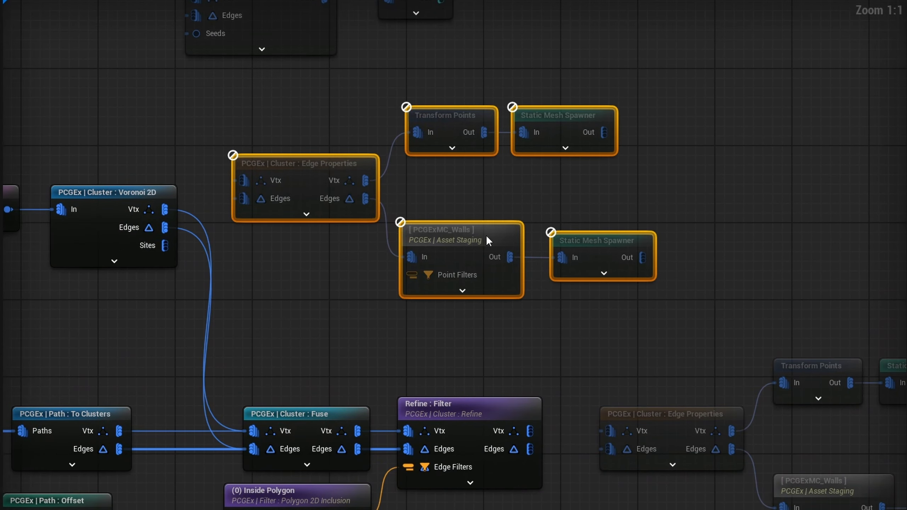
left_click_drag(486, 235, 470, 213)
- Connect the Refine node's Vtx and Edges outputs to the matching inputs of the copied Cluster : Edge Properties node
right_click_drag(486, 299, 242, 143)
left_click_drag(287, 275, 290, 279)
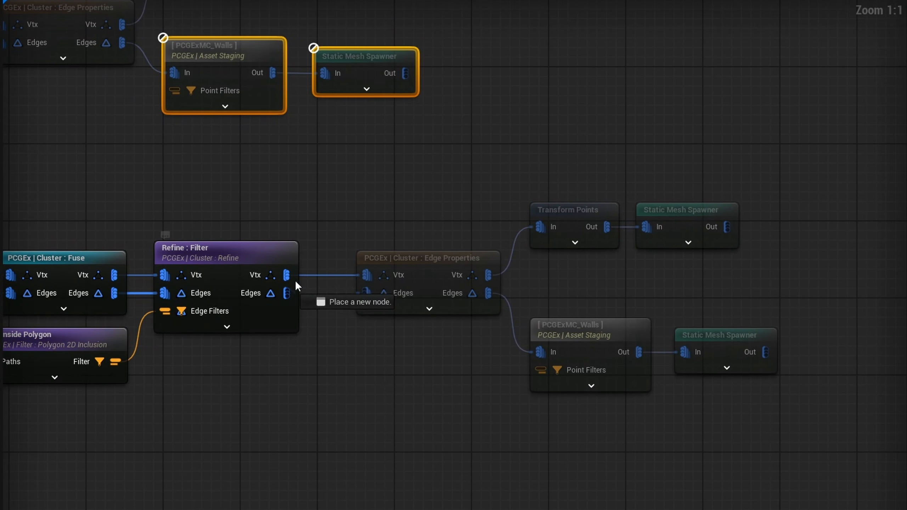
left_click_drag(363, 288, 363, 289)
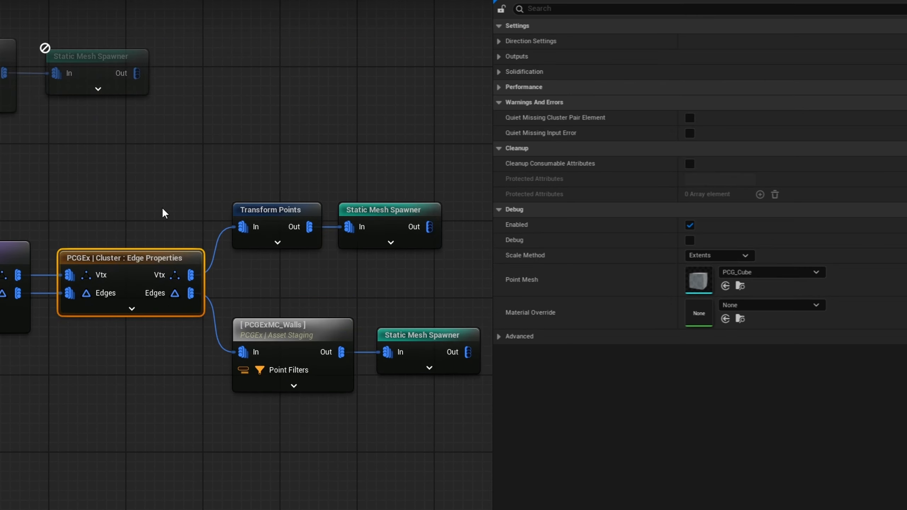
- Set Radius Z to 400 in the solidification radiuses of the copied Edge Properties node
left_click_drag(131, 230, 112, 284)
left_click(499, 72)
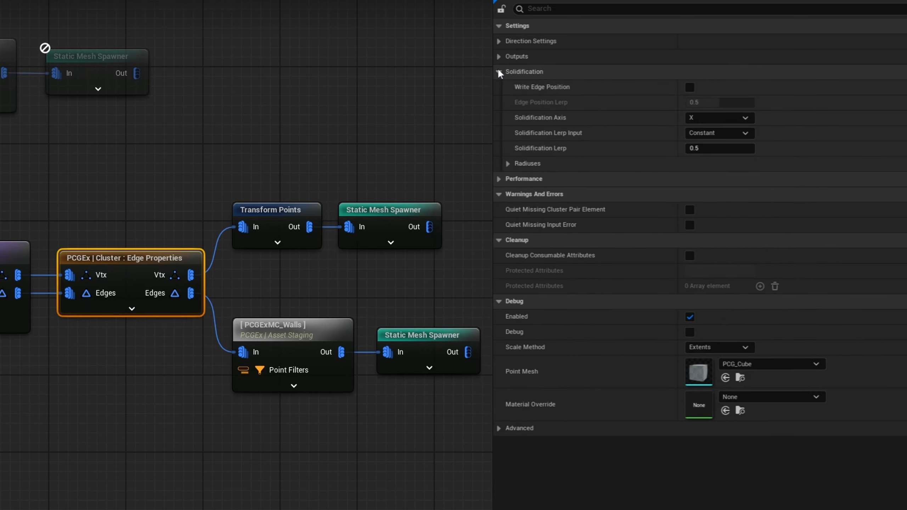
left_click(508, 164)
left_click(723, 255)
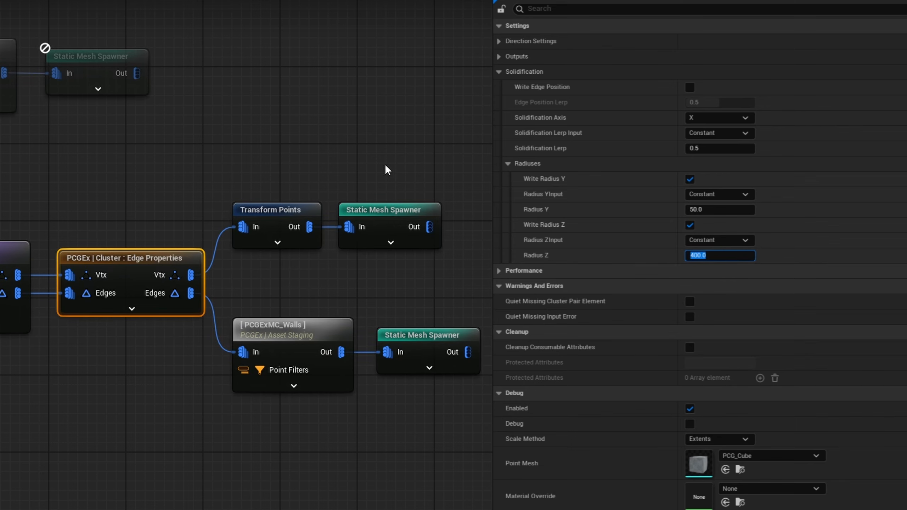
- Set the copied Transform Points node's minimum and maximum Z scale to 20 and turn off Uniform Scale
left_click(271, 210)
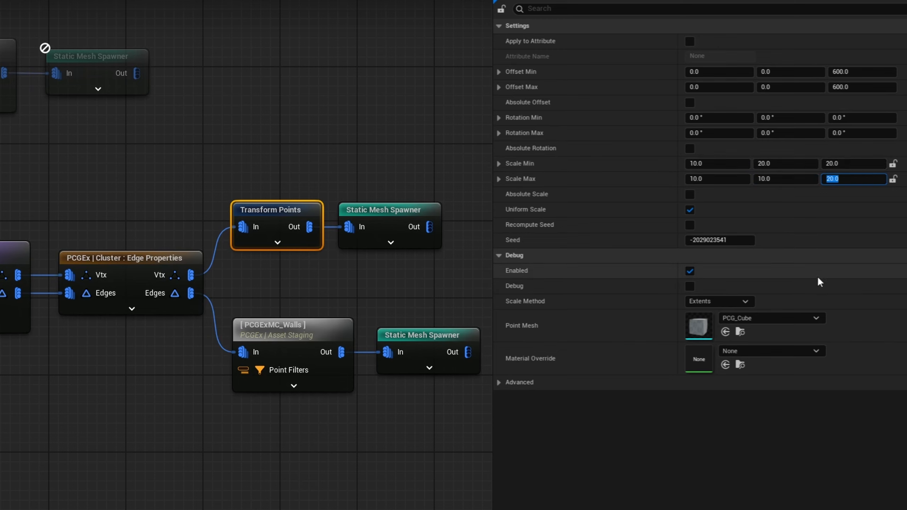
left_click(690, 210)
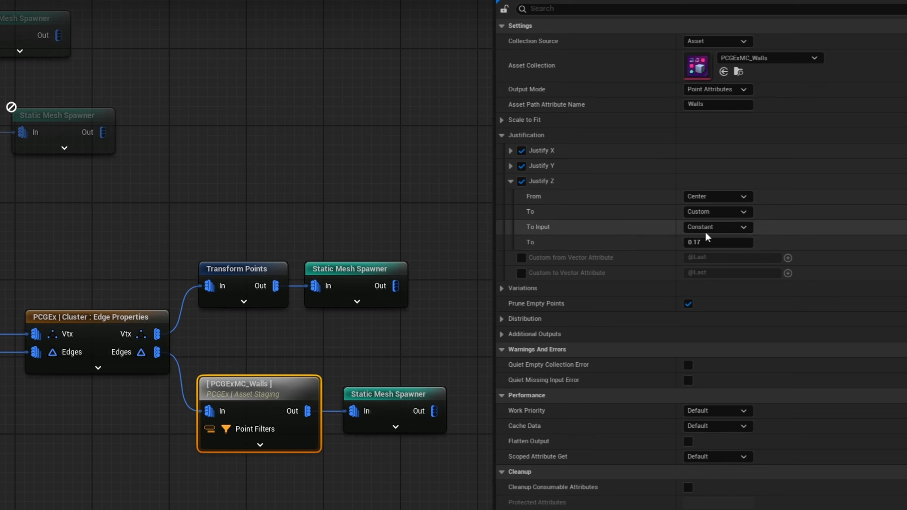
- Try a custom Justify Z target of 0.5 on the copied PCGExMC_Walls Asset Staging node, and set its To option to Same
left_click(714, 242)
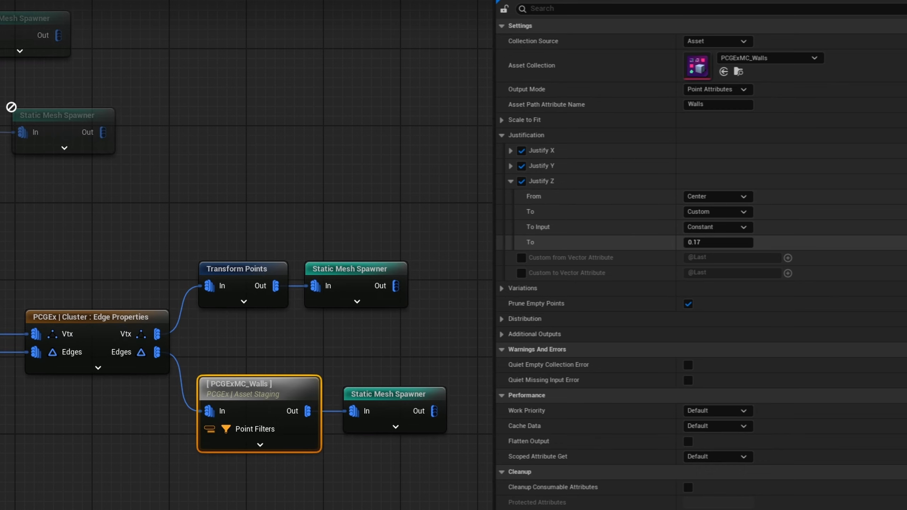
type("0.5")
key("Return")
left_click(696, 225)
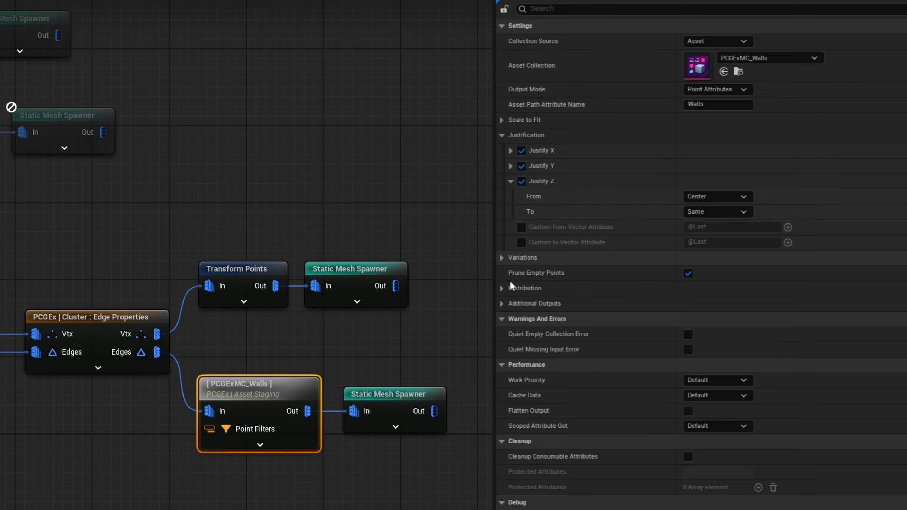
left_click_drag(217, 229, 426, 308)
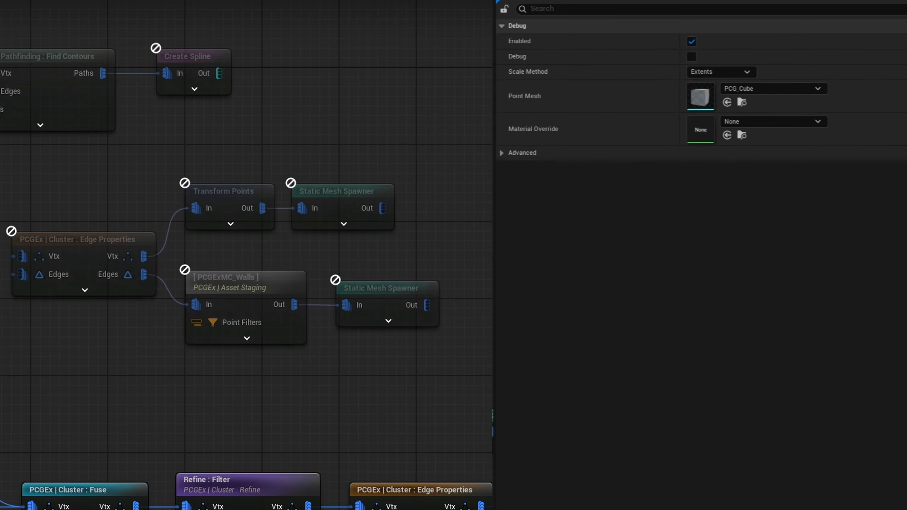
left_click_drag(491, 189, 39, 361)
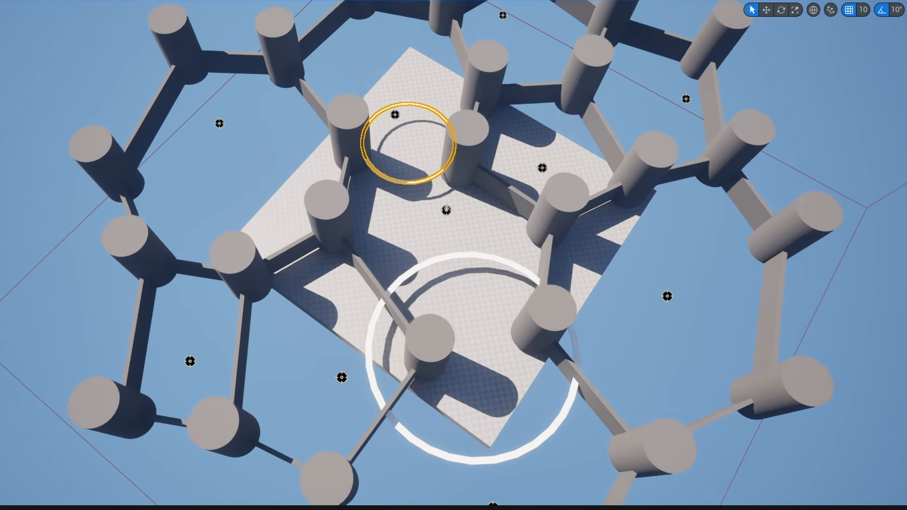
- Scale up the smaller Hole circle along its two horizontal axes and shift it slightly across the platform
key("r")
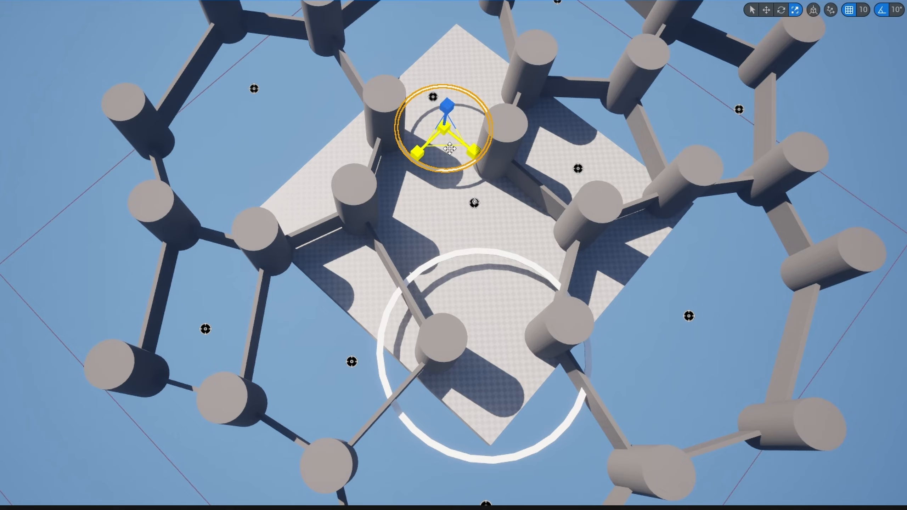
left_click_drag(449, 148, 417, 122)
key("w")
middle_click_drag(417, 122, 436, 235)
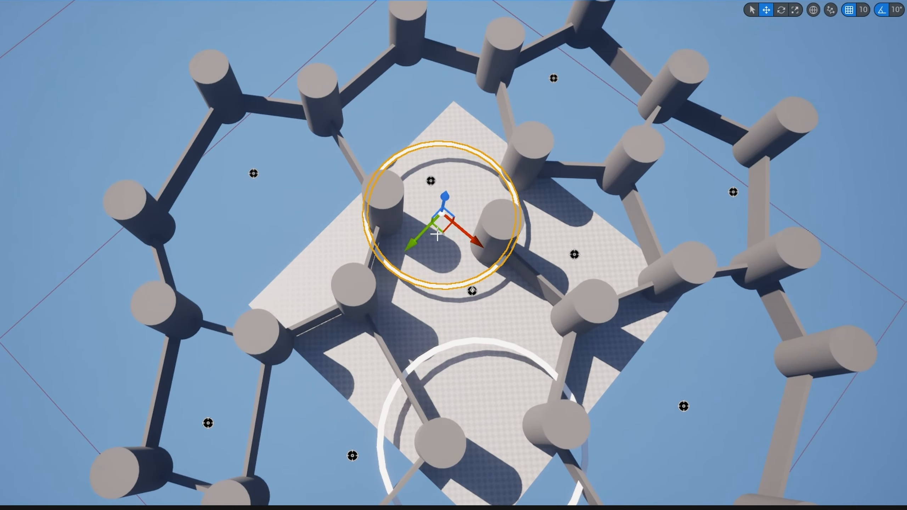
left_click_drag(437, 235, 334, 234)
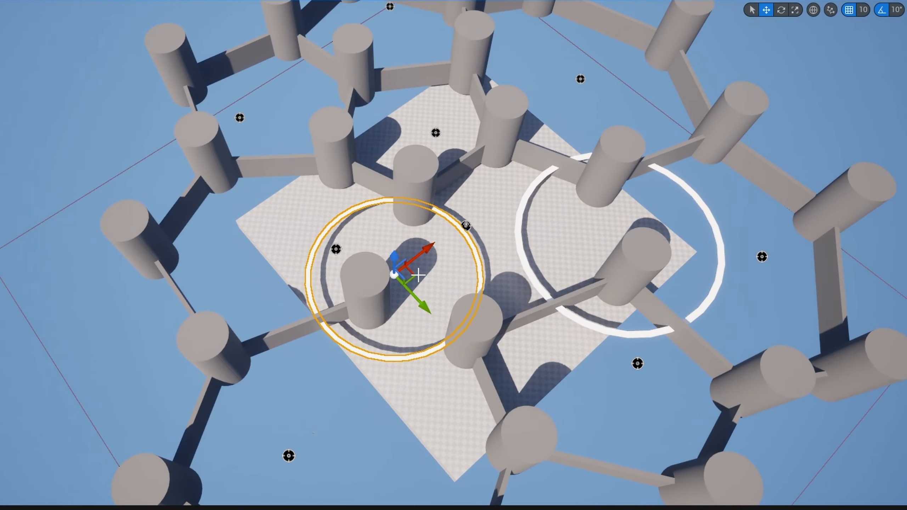
mouse_move(419, 275)
left_mouse_down()
mouse_move(402, 291)
mouse_move(359, 264)
mouse_move(381, 299)
mouse_move(428, 261)
mouse_move(411, 271)
left_mouse_up()
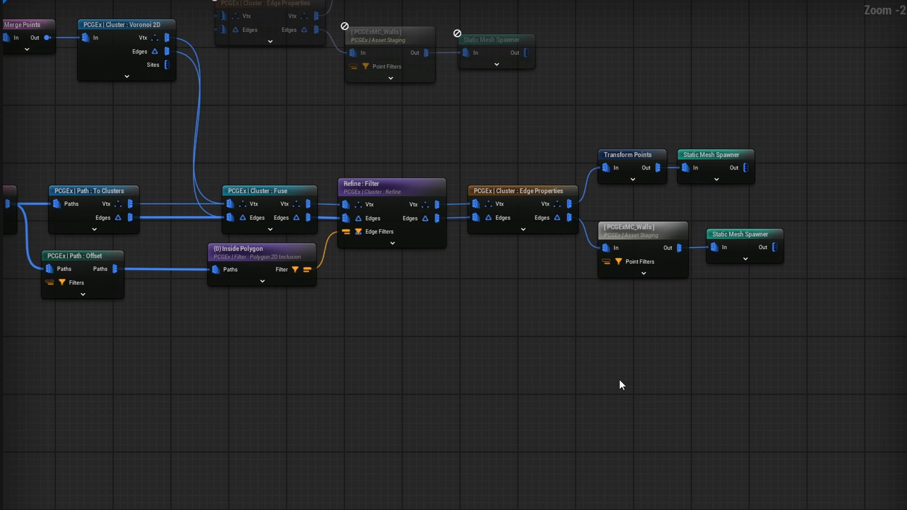
right_click_drag(541, 372, 636, 412)
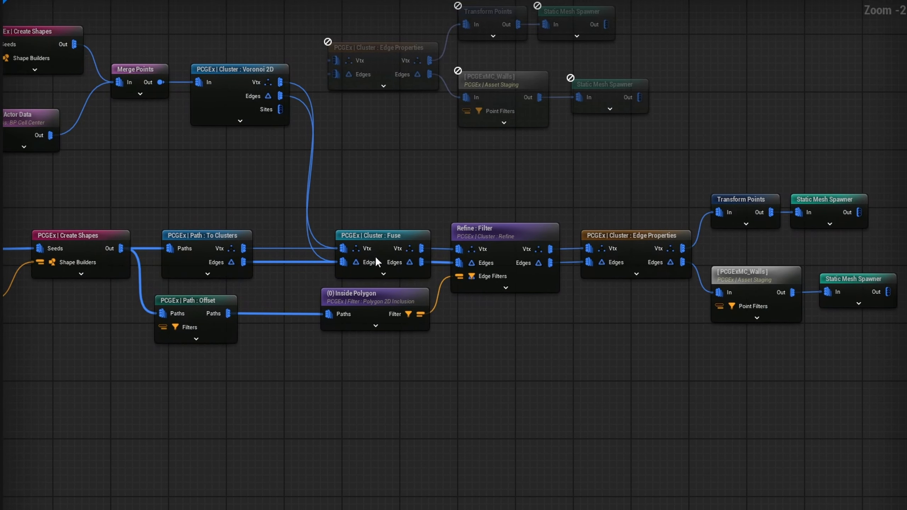
scroll(427, 193, "up", 2)
left_click_drag(427, 193, 353, 262)
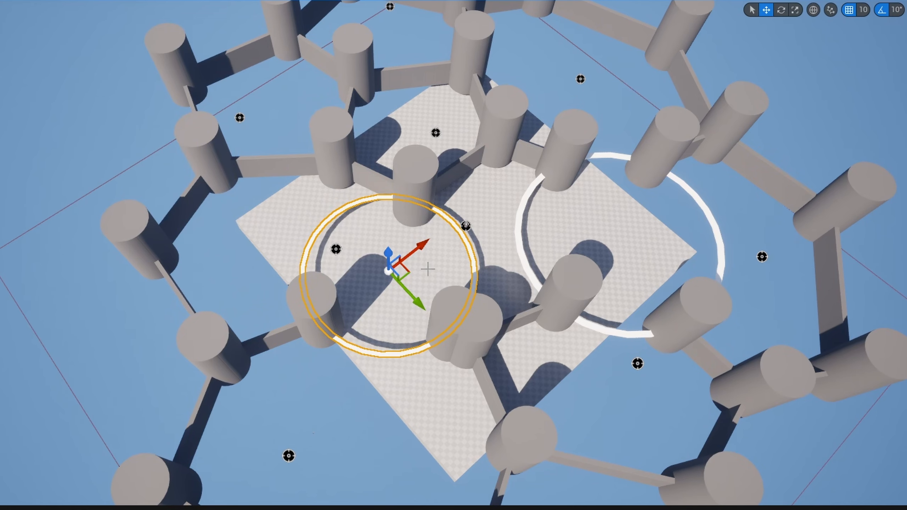
- Reposition the enlarged Hole circle horizontally so that it overlaps the platform's edge
left_click_drag(409, 273, 333, 256)
right_click_drag(424, 327, 446, 171)
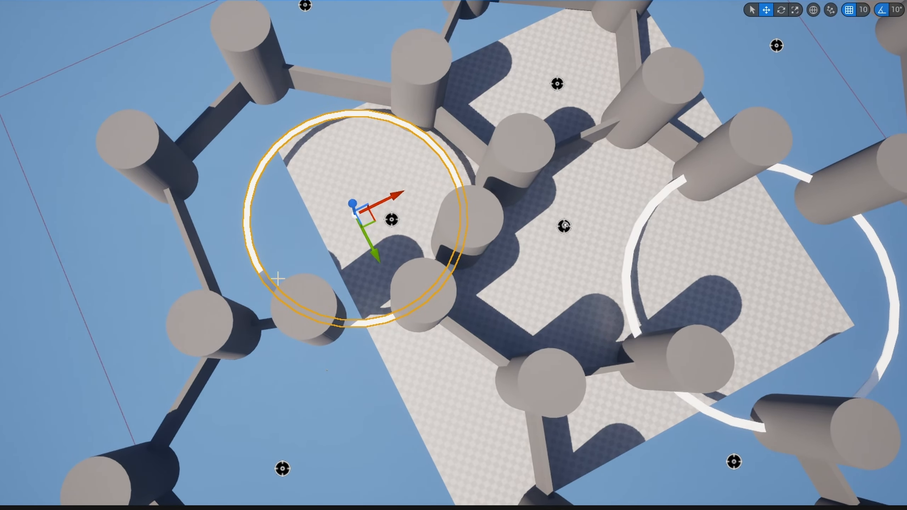
left_click_drag(370, 213, 423, 290)
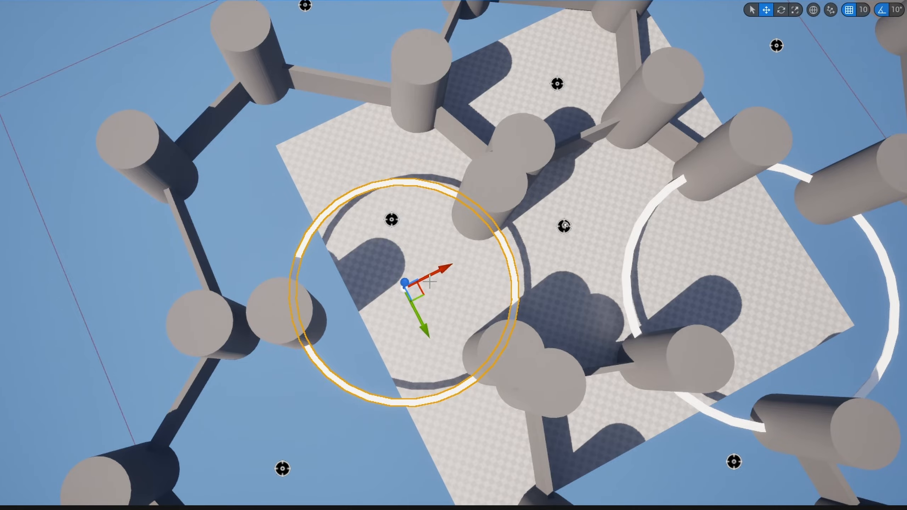
right_click_drag(391, 306, 526, 219)
- Duplicate the Hole circle on the opposite side of the platform and place the copy over another platform edge
left_click(631, 355)
scroll(631, 354, "down", 5)
left_click_drag(593, 302, 407, 212, "alt")
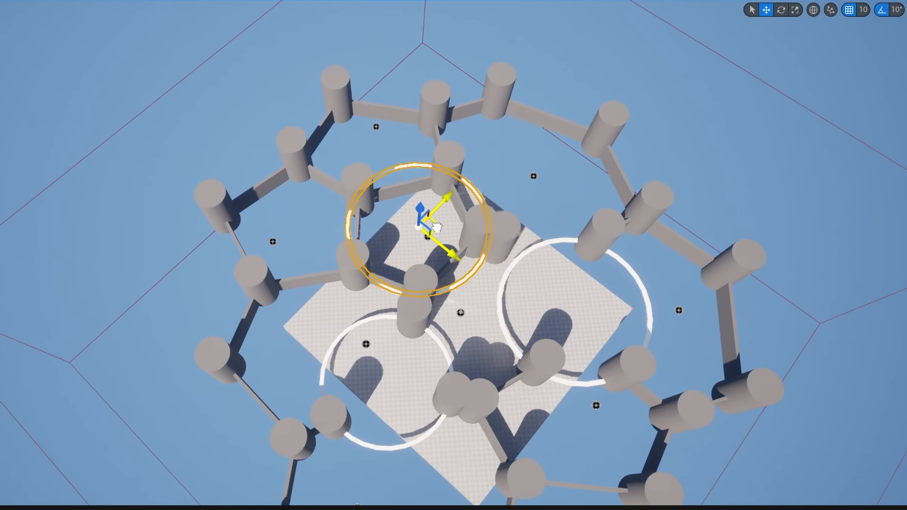
right_click_drag(407, 211, 525, 194)
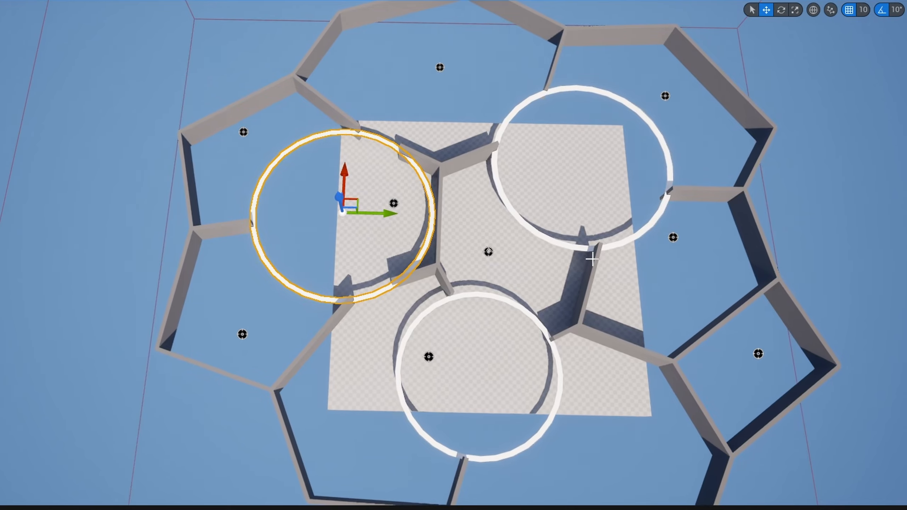
- Raise the outer cell-center actor near the duplicated Hole circle along the Z axis
right_click_drag(592, 259, 468, 112)
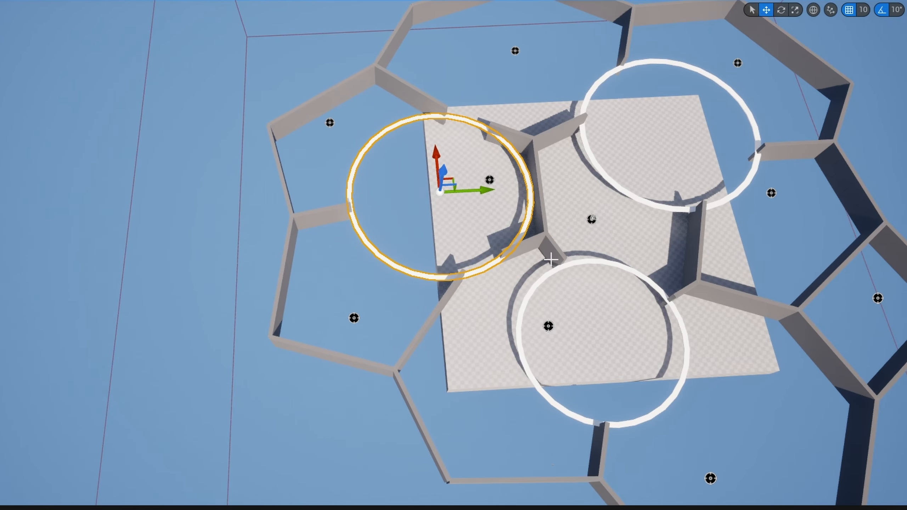
right_click_drag(667, 431, 481, 278)
right_click_drag(538, 349, 506, 350)
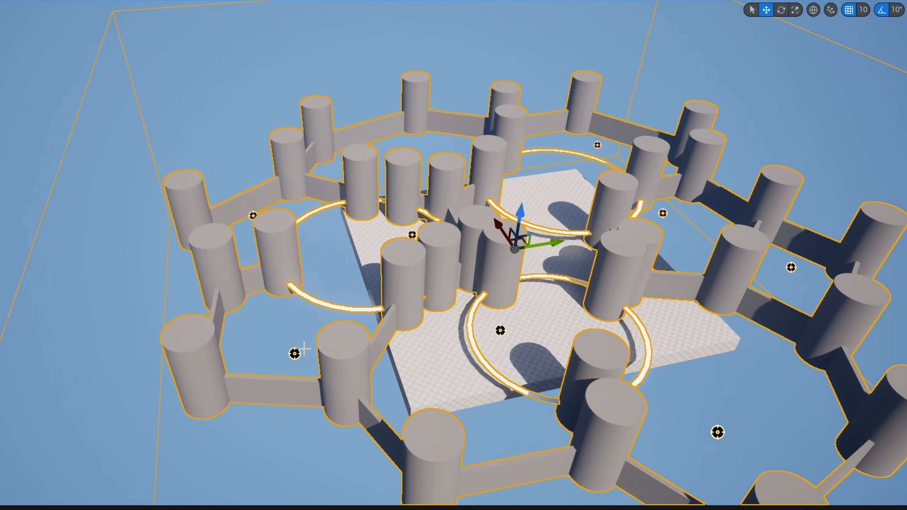
left_click(295, 351)
right_click_drag(295, 352, 398, 298)
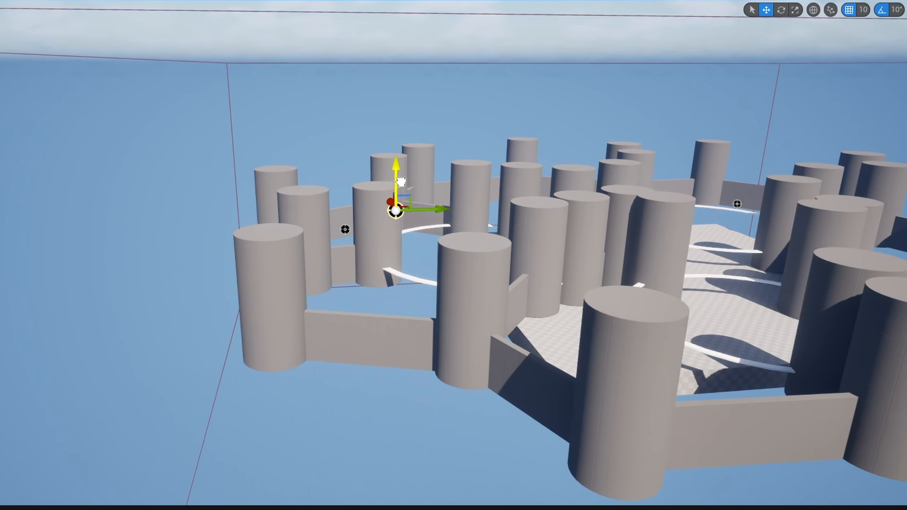
left_click_drag(402, 177, 401, 176)
- Raise further cell-center actors around the outside of the castle along the Z axis
right_click_drag(532, 278, 502, 203)
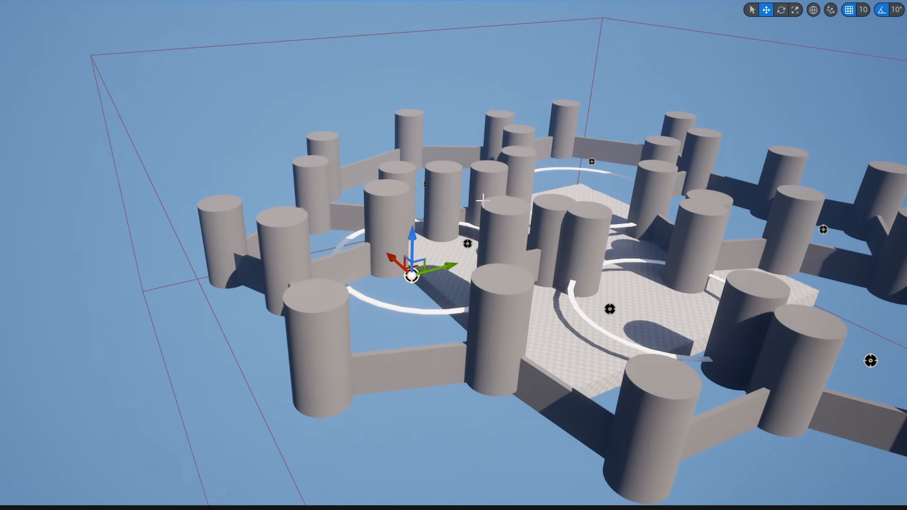
left_click_drag(420, 368, 414, 325)
right_click_drag(464, 311, 488, 264)
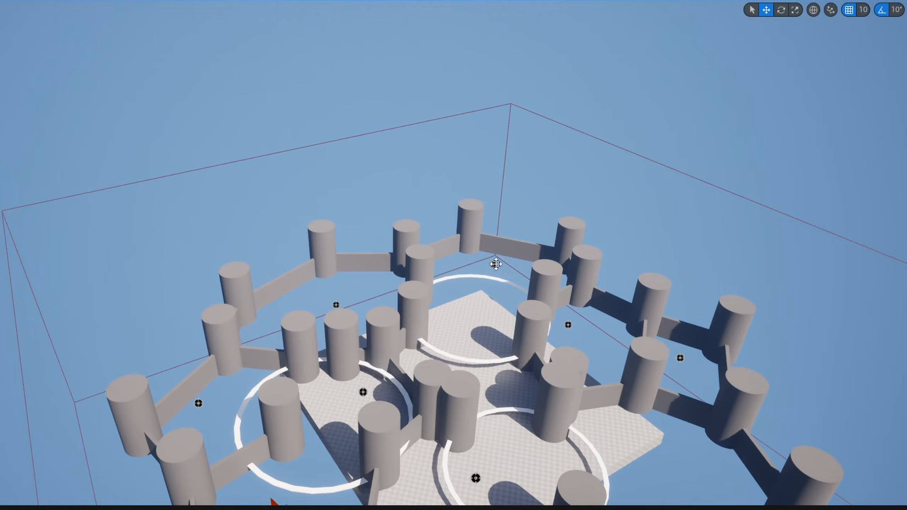
left_click_drag(503, 273, 502, 270)
right_click_drag(627, 319, 572, 327)
left_click(580, 290)
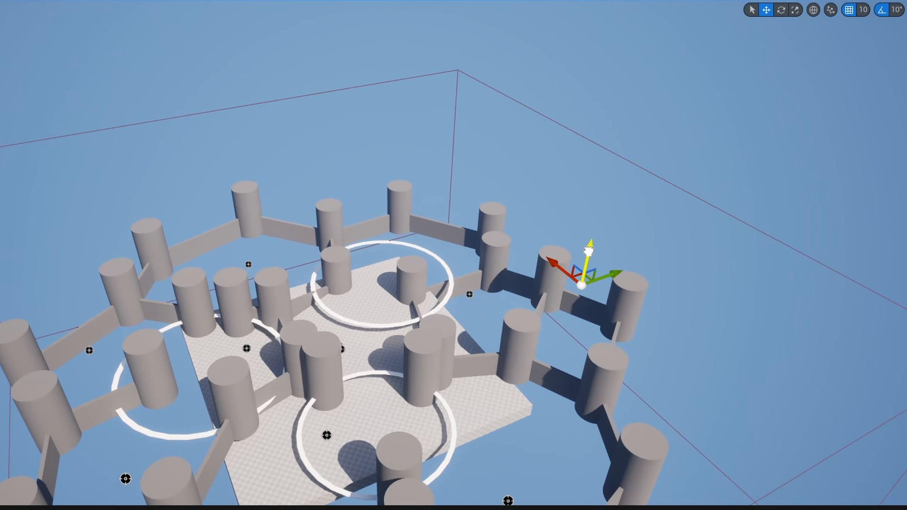
left_click_drag(587, 254, 590, 242)
- Raise another outer cell-center actor and the one at the middle of the platform along the Z axis
right_click_drag(389, 292, 196, 366)
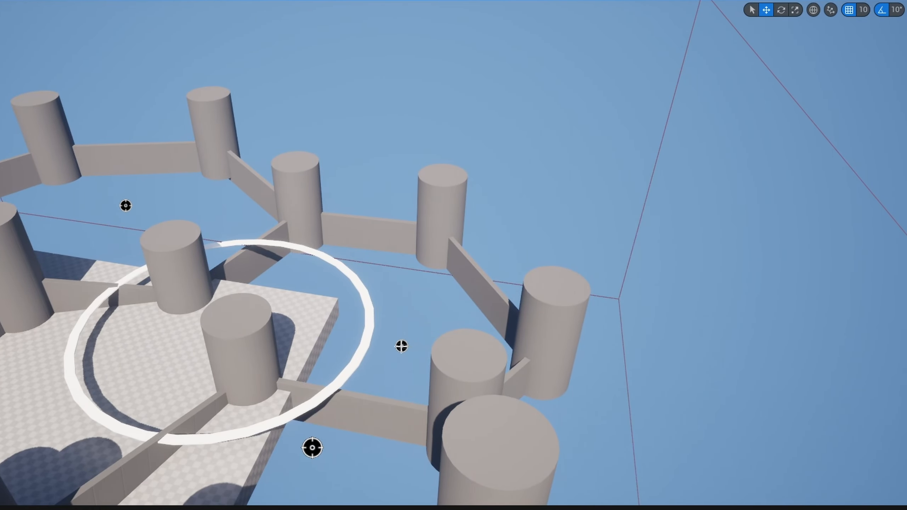
left_click_drag(409, 294, 406, 235)
right_click_drag(453, 255, 449, 324)
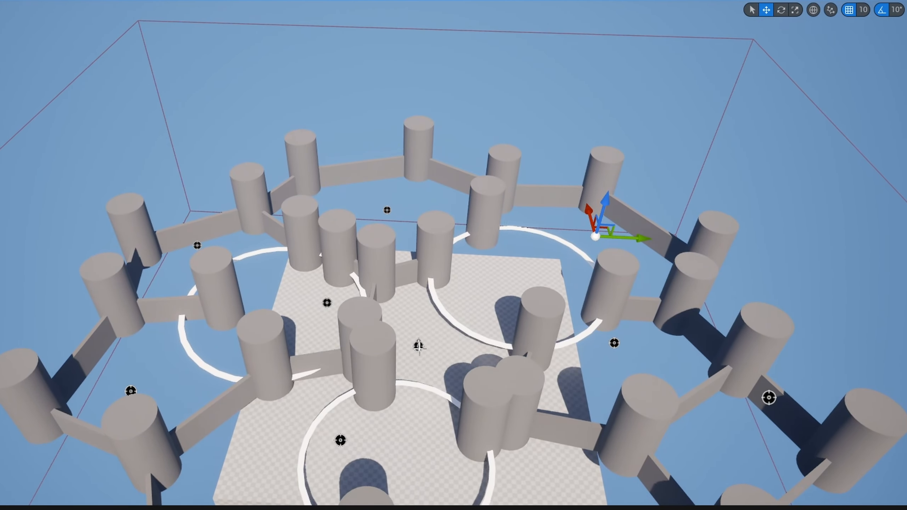
left_click_drag(417, 287, 416, 281)
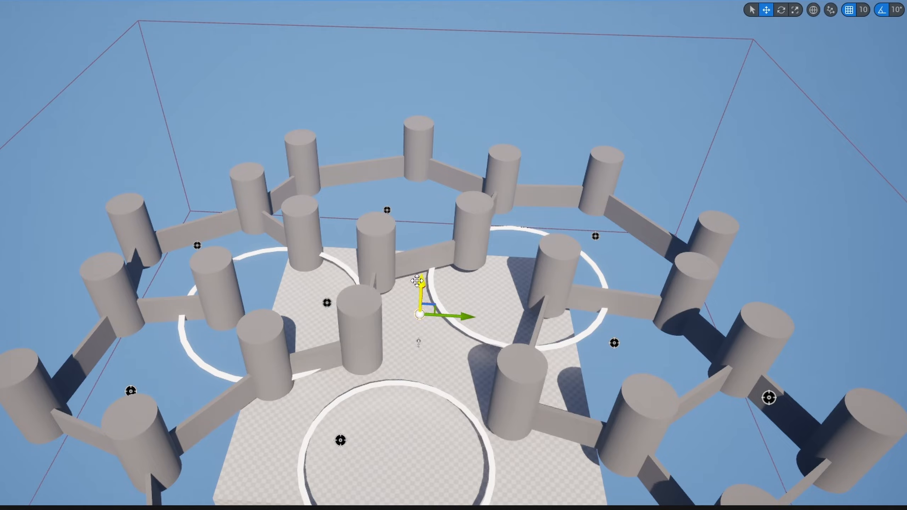
right_click_drag(424, 288, 349, 203)
right_click_drag(375, 334, 678, 436)
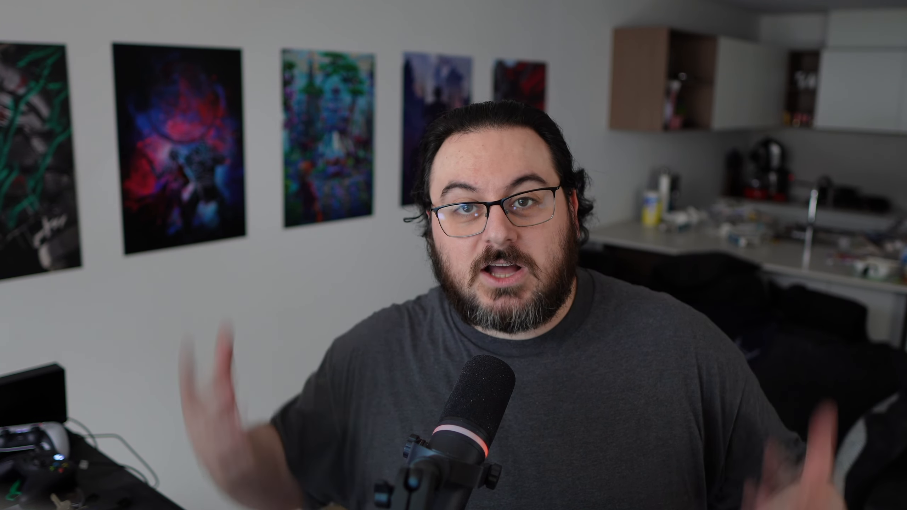